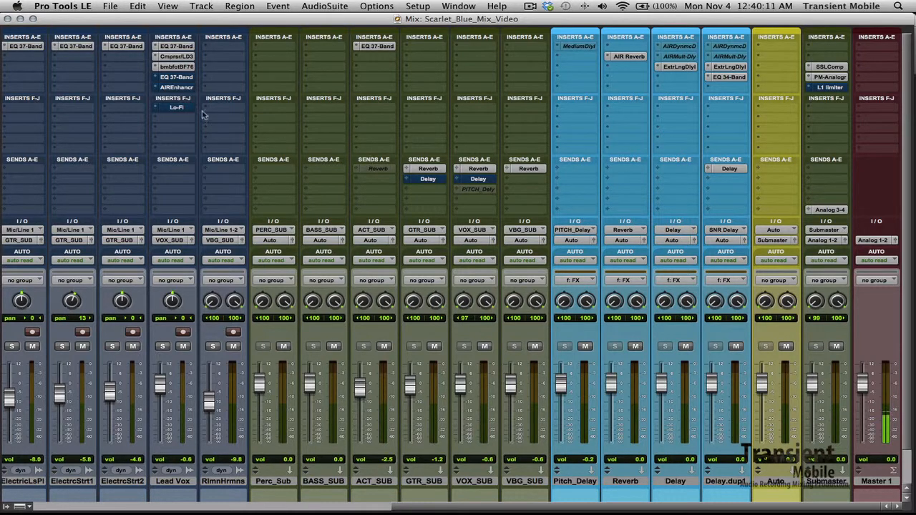
Select the Egg and Tamburin tracks in the mixer and view their regions in the Edit window
{"action": "scroll", "coordinate": [236, 122], "scroll_direction": "left", "scroll_amount": 10}
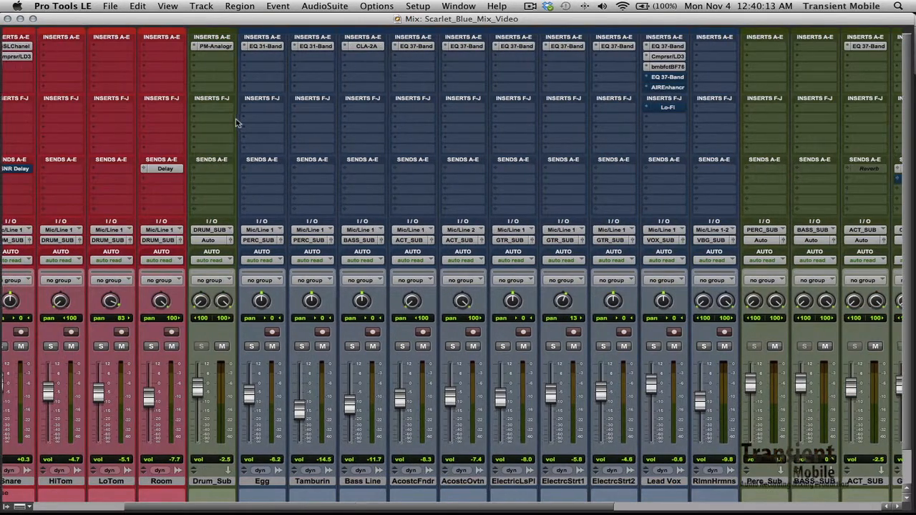
{"action": "scroll", "coordinate": [236, 122], "scroll_direction": "left", "scroll_amount": 3}
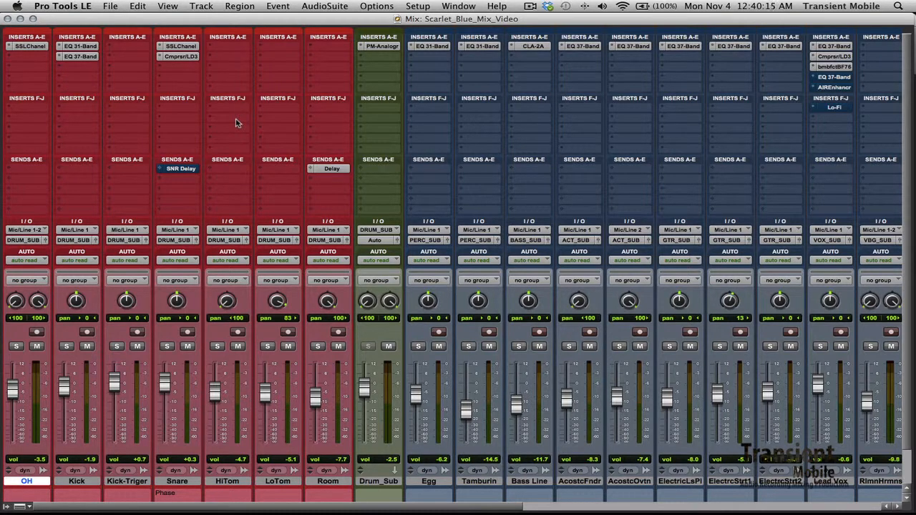
{"action": "left_click", "coordinate": [430, 481]}
{"action": "left_click", "coordinate": [478, 484], "text": "shift"}
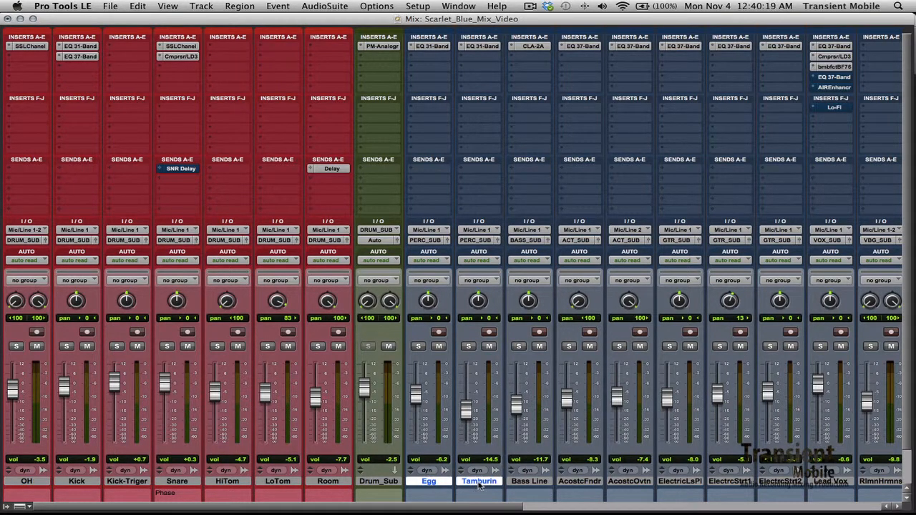
{"action": "key", "text": "super+equal"}
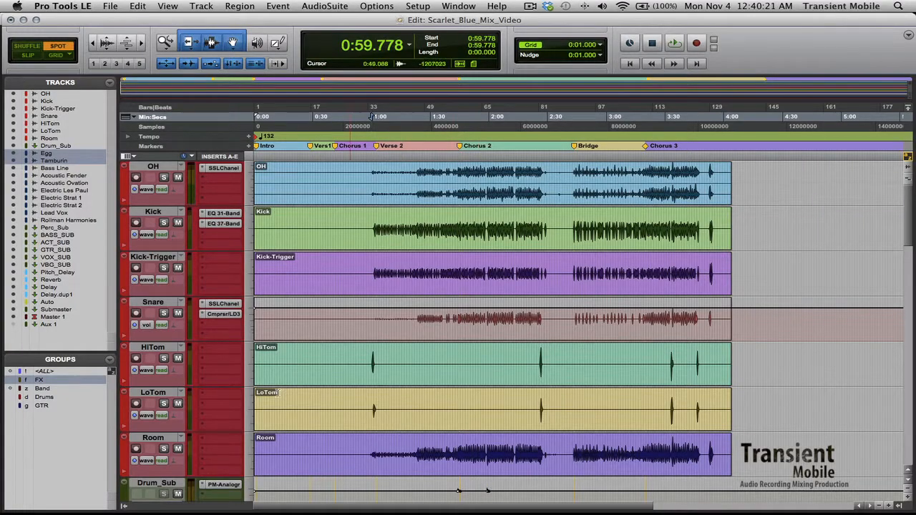
{"action": "scroll", "coordinate": [313, 386], "scroll_direction": "down", "scroll_amount": 5}
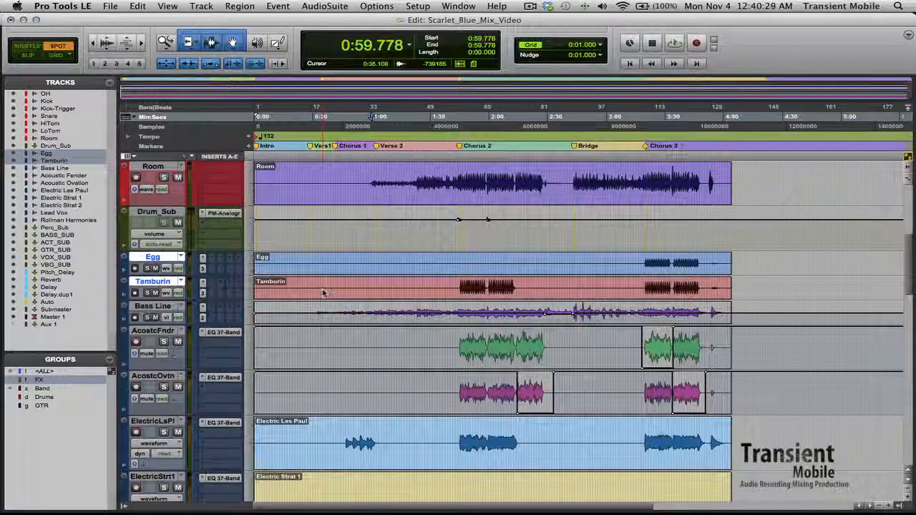
Return to the Mix window and select the yellow Auto track
{"action": "key", "text": "super+equal"}
{"action": "scroll", "coordinate": [487, 270], "scroll_direction": "right", "scroll_amount": 15}
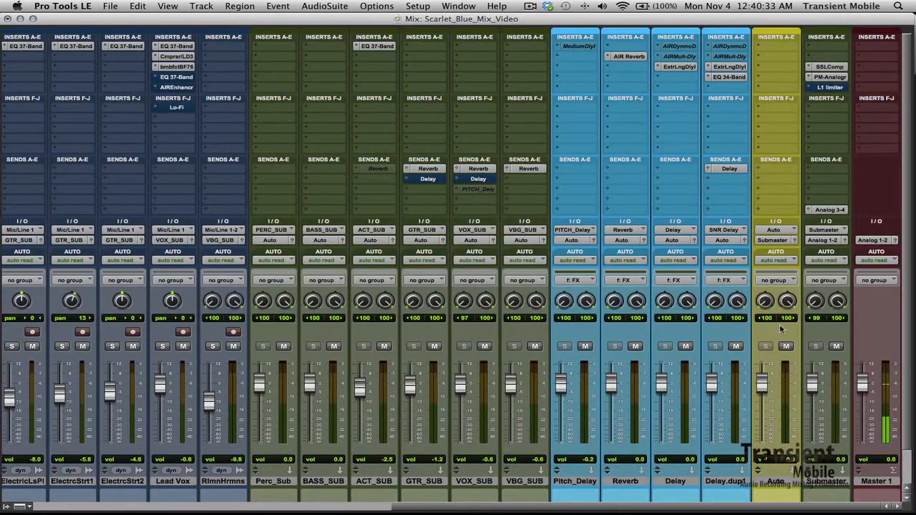
{"action": "left_click", "coordinate": [783, 482]}
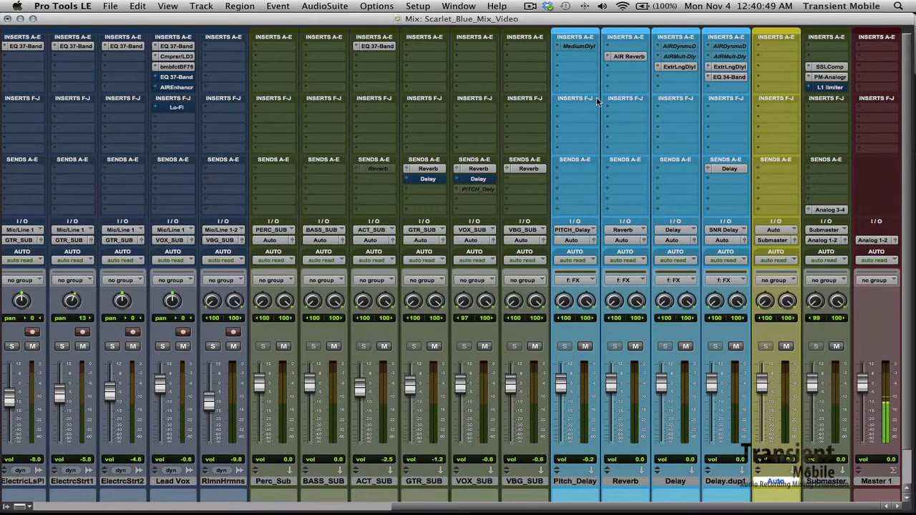
Open the SSLComp insert on the Submaster track, inspect its settings clear of the Submaster channel, and close it
{"action": "left_click", "coordinate": [829, 67]}
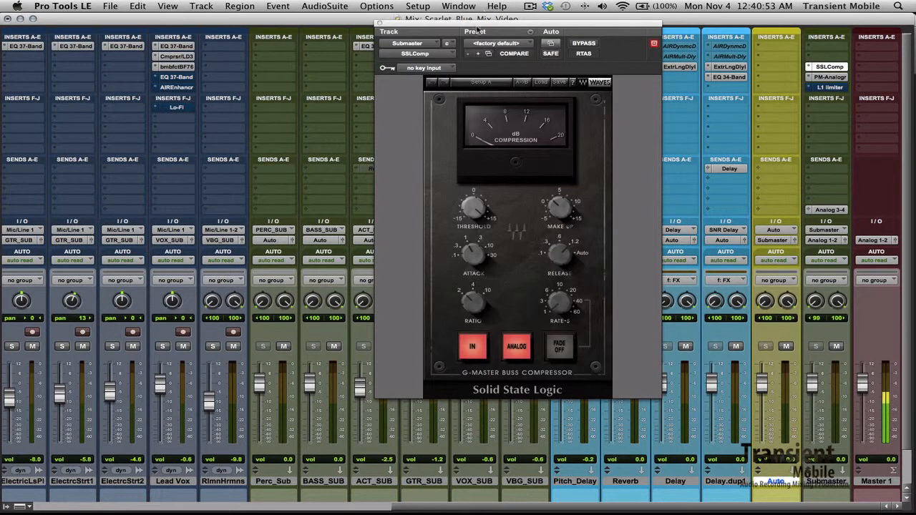
{"action": "left_click_drag", "start_coordinate": [478, 28], "coordinate": [361, 9]}
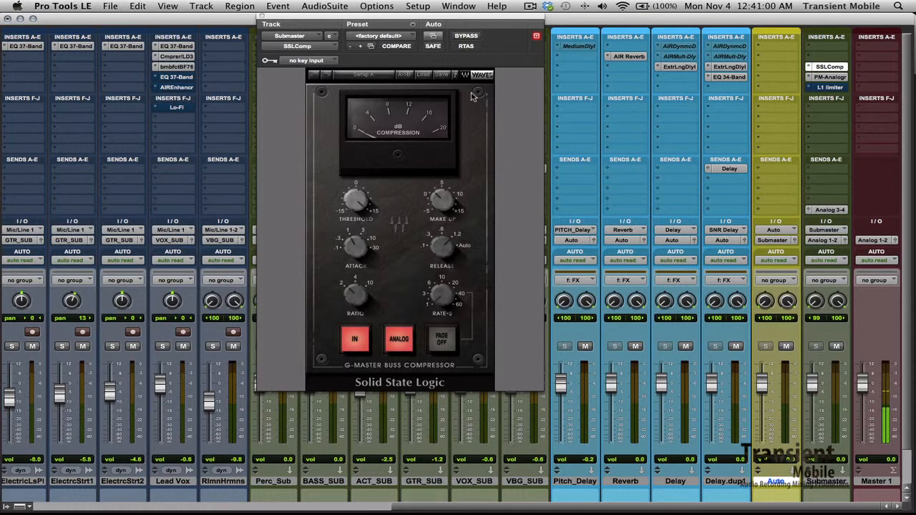
{"action": "mouse_move", "coordinate": [491, 16]}
{"action": "left_mouse_down"}
{"action": "mouse_move", "coordinate": [481, 10]}
{"action": "mouse_move", "coordinate": [507, 10]}
{"action": "left_mouse_up"}
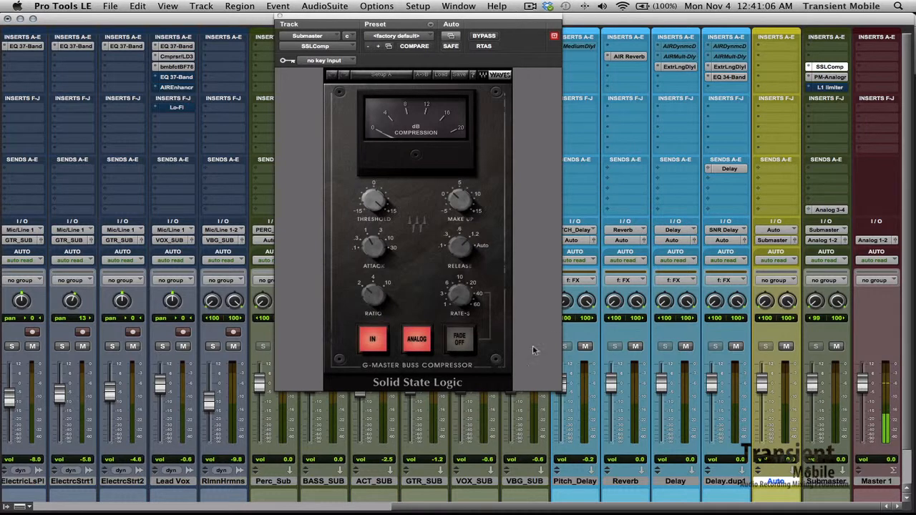
{"action": "left_click", "coordinate": [281, 17]}
Open the PM-Analoger insert on the Submaster track for inspection and select the Submaster track
{"action": "left_click", "coordinate": [835, 78]}
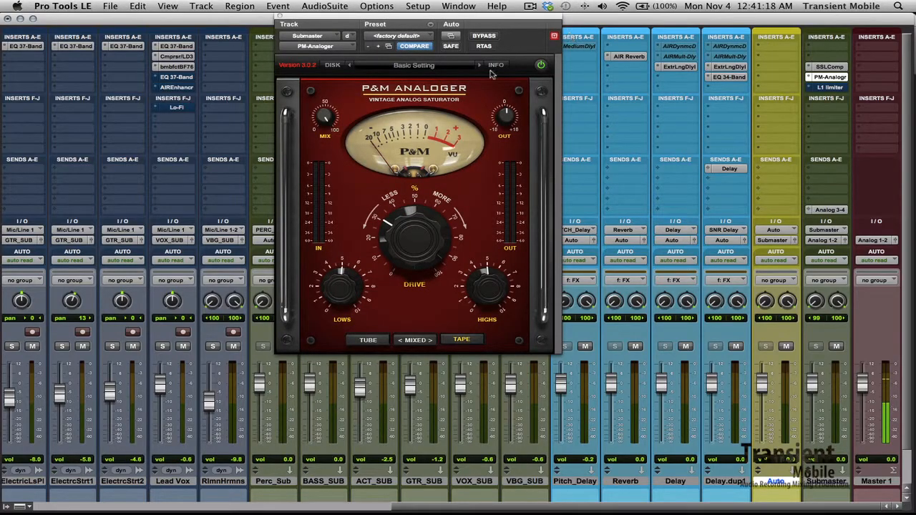
{"action": "left_click_drag", "start_coordinate": [489, 22], "coordinate": [467, 8]}
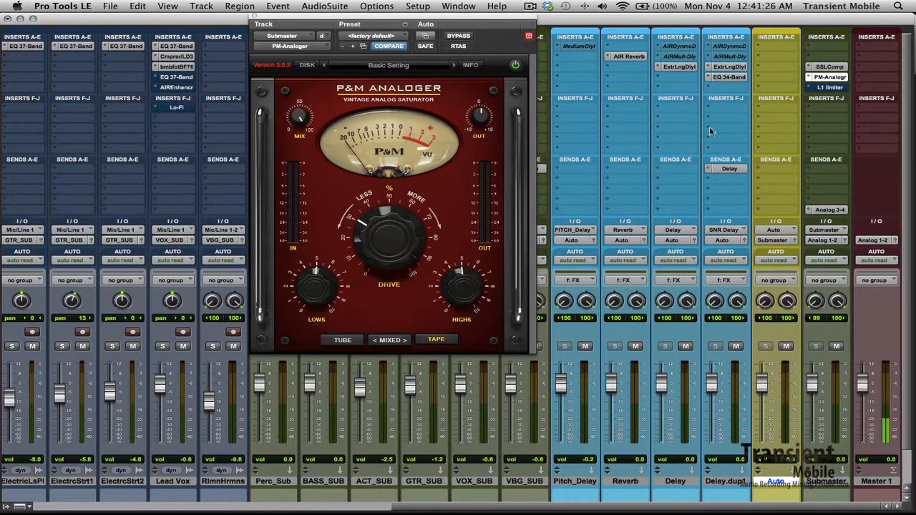
{"action": "left_click", "coordinate": [822, 484]}
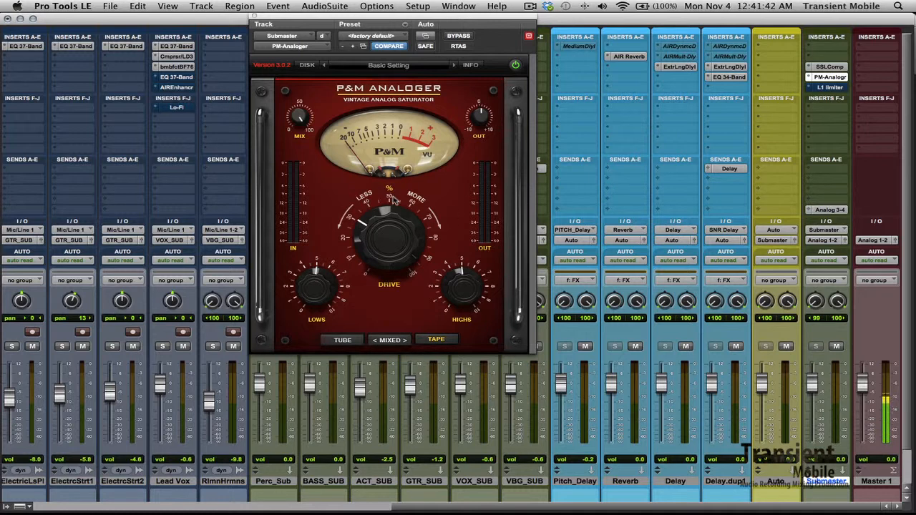
Compare the mix with PM-Analoger bypassed and active several times, leave it active, and close the plug-in
{"action": "left_click", "coordinate": [466, 36]}
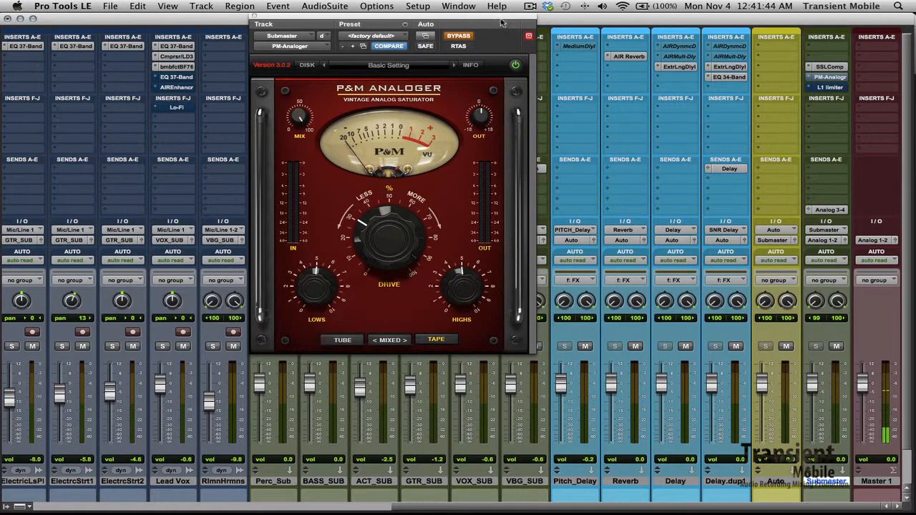
{"action": "left_click_drag", "start_coordinate": [501, 23], "coordinate": [413, 17]}
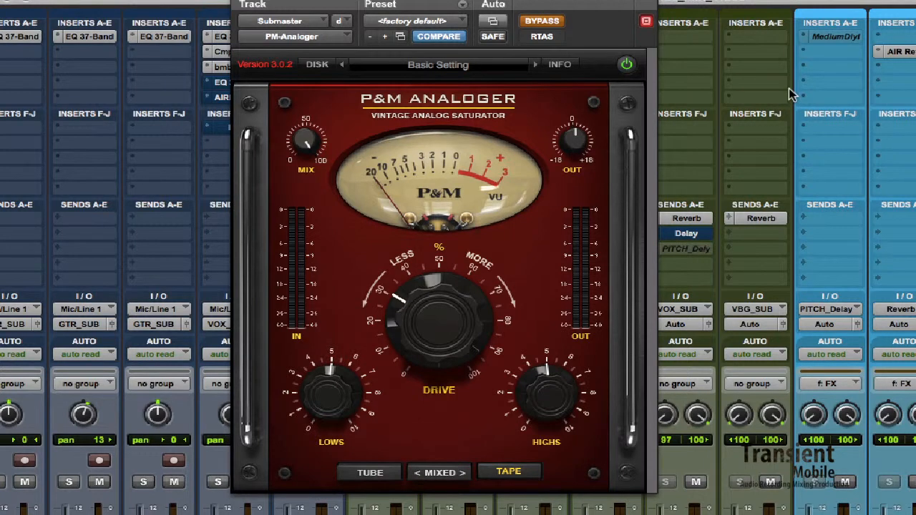
{"action": "left_click", "coordinate": [554, 24]}
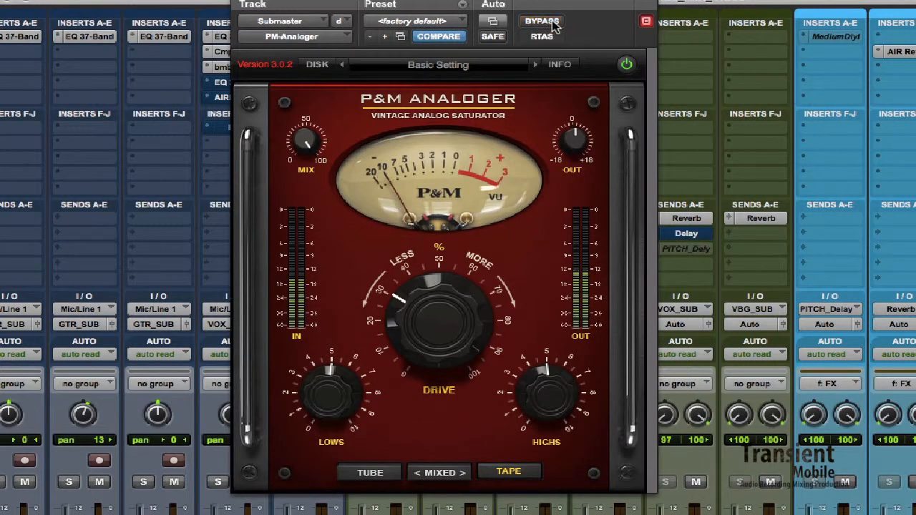
{"action": "left_click", "coordinate": [555, 24]}
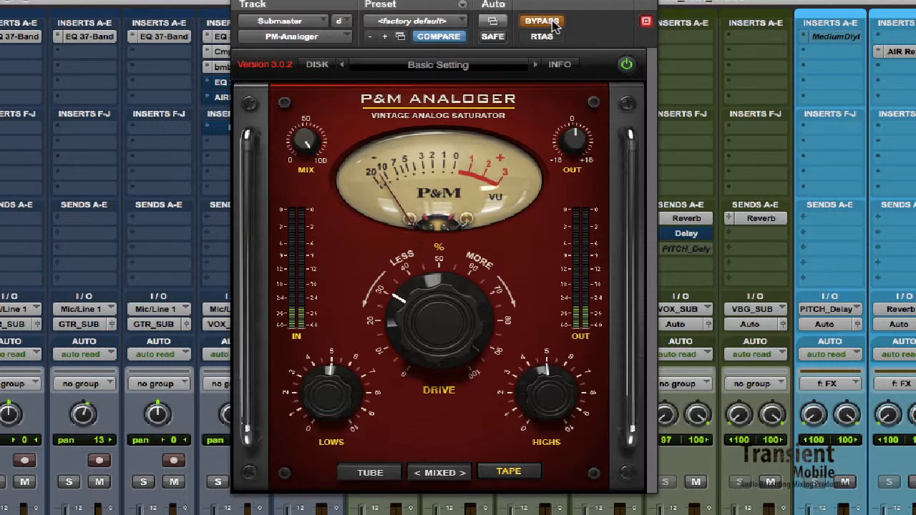
{"action": "left_click", "coordinate": [554, 23]}
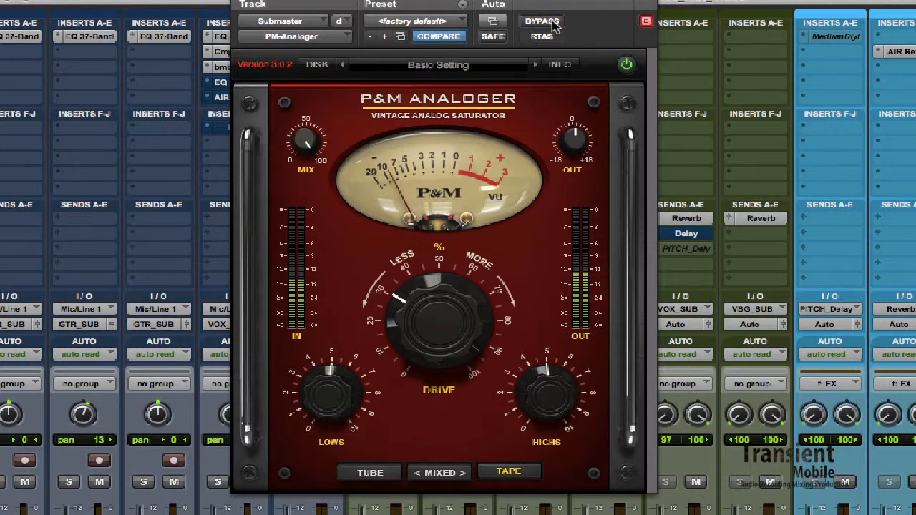
{"action": "left_click", "coordinate": [554, 23]}
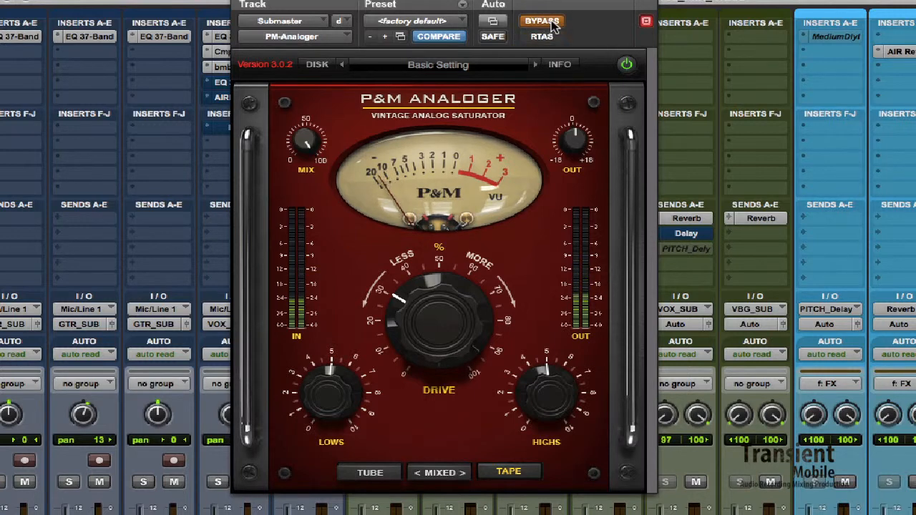
{"action": "left_click", "coordinate": [554, 23]}
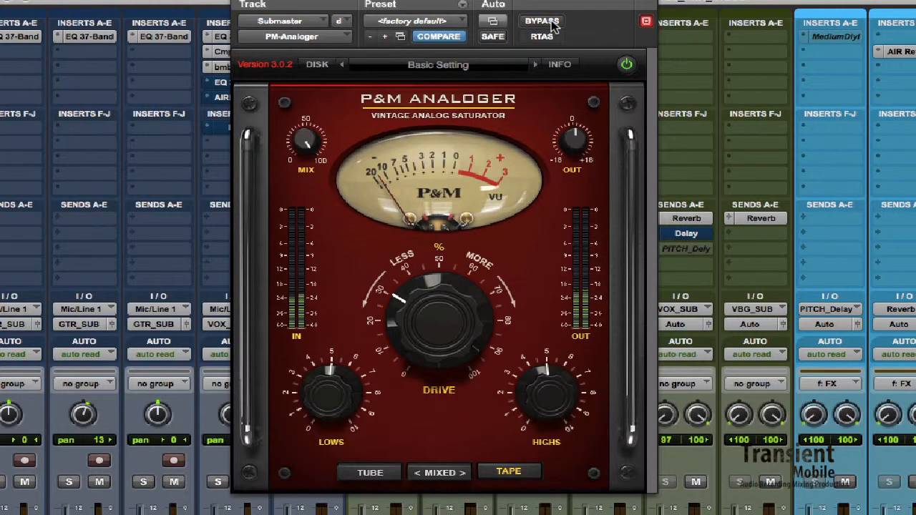
{"action": "left_click", "coordinate": [236, 1]}
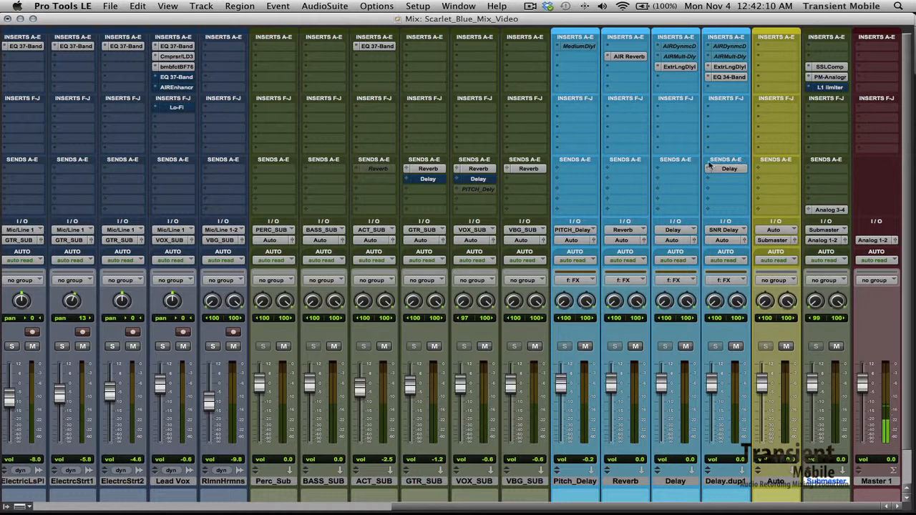
Highlight the Auto track, followed by the drum tracks from OH through Room
{"action": "left_click", "coordinate": [791, 484]}
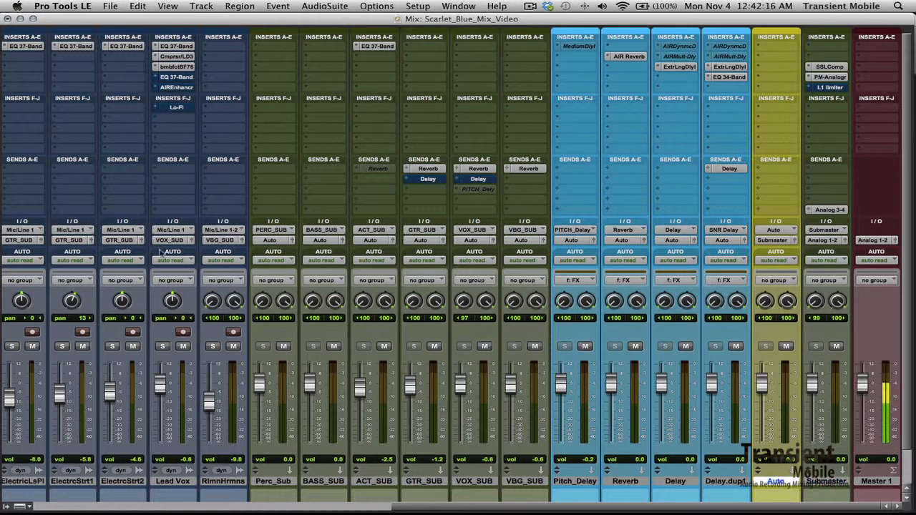
{"action": "scroll", "coordinate": [159, 253], "scroll_direction": "left", "scroll_amount": 10}
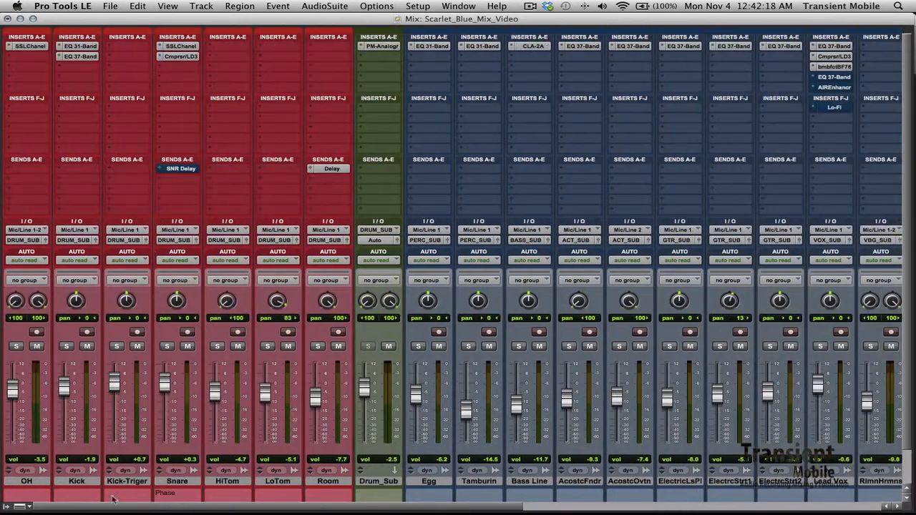
{"action": "left_click", "coordinate": [44, 480]}
{"action": "left_click", "coordinate": [319, 482], "text": "shift"}
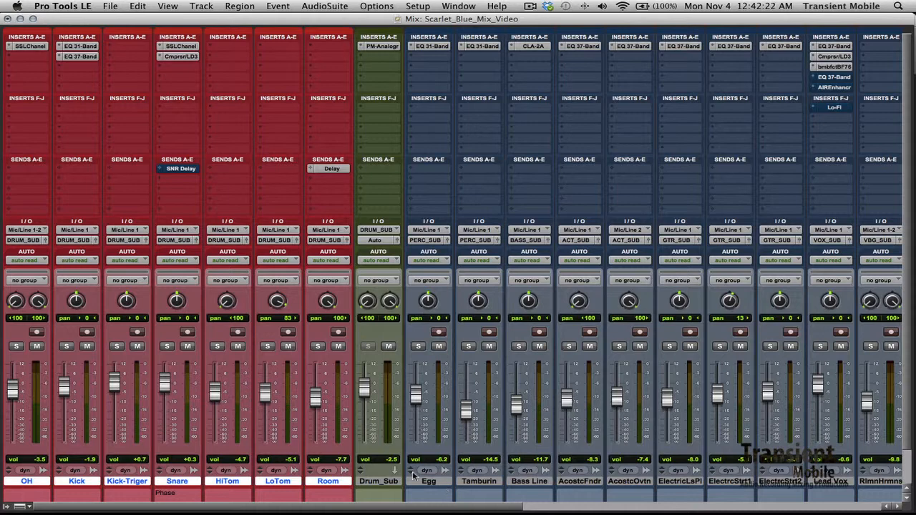
Highlight the Bass Line, AcostcFndr and AcostcOvtn tracks one after another in the mixer
{"action": "scroll", "coordinate": [413, 476], "scroll_direction": "right", "scroll_amount": 2}
{"action": "left_click", "coordinate": [505, 484]}
{"action": "left_click", "coordinate": [565, 484]}
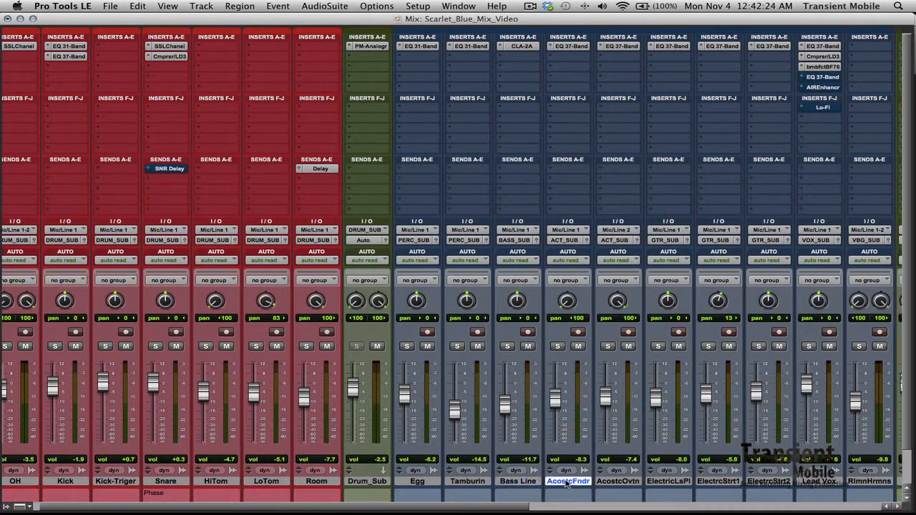
{"action": "left_click", "coordinate": [617, 484]}
Select the submix tracks from Perc_Sub through VBG_SUB
{"action": "scroll", "coordinate": [671, 486], "scroll_direction": "right", "scroll_amount": 5}
{"action": "scroll", "coordinate": [617, 483], "scroll_direction": "right", "scroll_amount": 10}
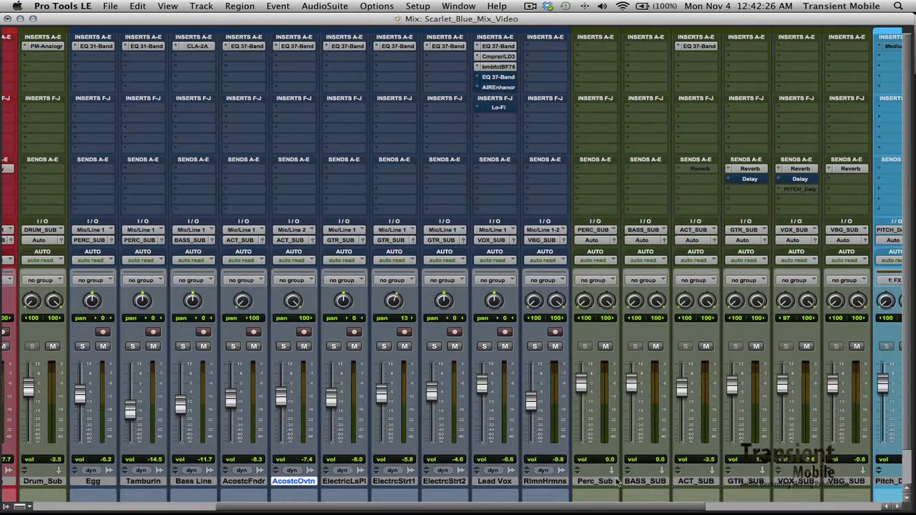
{"action": "scroll", "coordinate": [516, 476], "scroll_direction": "right", "scroll_amount": 3}
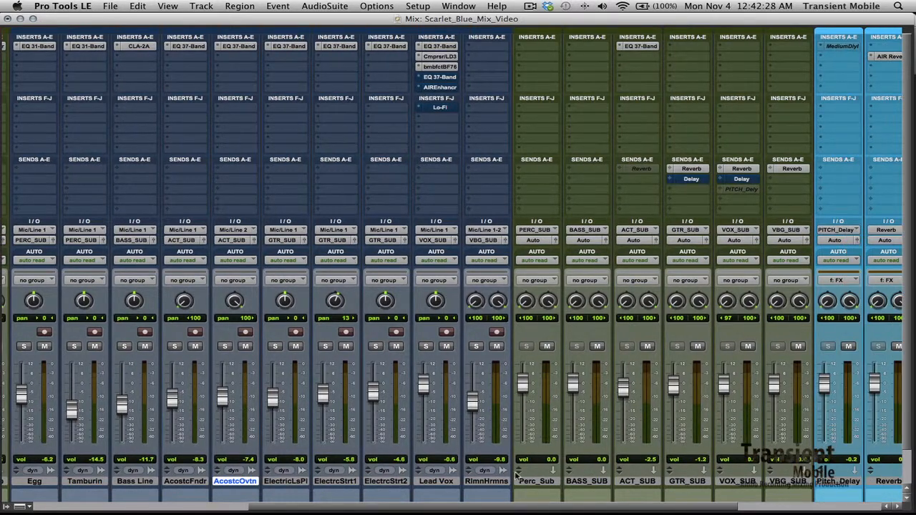
{"action": "left_click", "coordinate": [538, 484]}
{"action": "left_click", "coordinate": [790, 484], "text": "shift"}
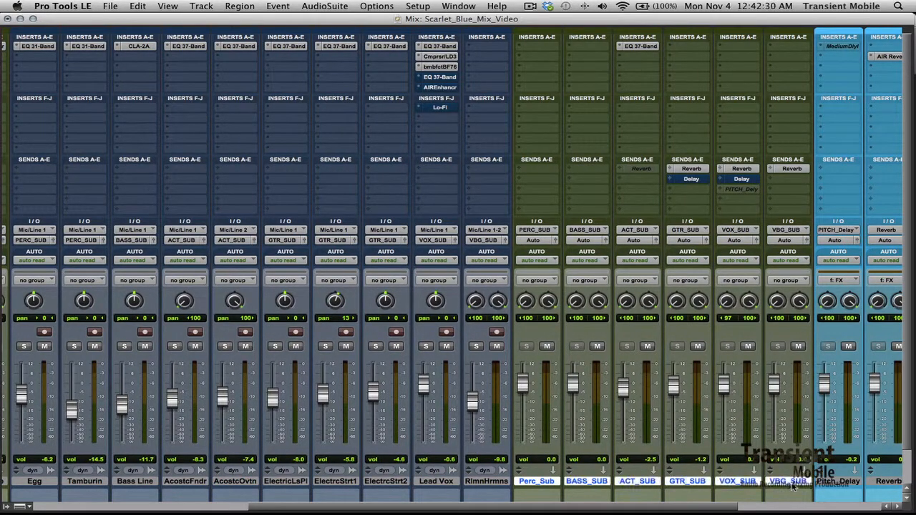
Highlight the Auto track on its own, followed by all tracks from Perc_Sub through Delay.dup1
{"action": "scroll", "coordinate": [793, 487], "scroll_direction": "down", "scroll_amount": 2}
{"action": "scroll", "coordinate": [787, 438], "scroll_direction": "right", "scroll_amount": 11}
{"action": "scroll", "coordinate": [544, 276], "scroll_direction": "up", "scroll_amount": 2}
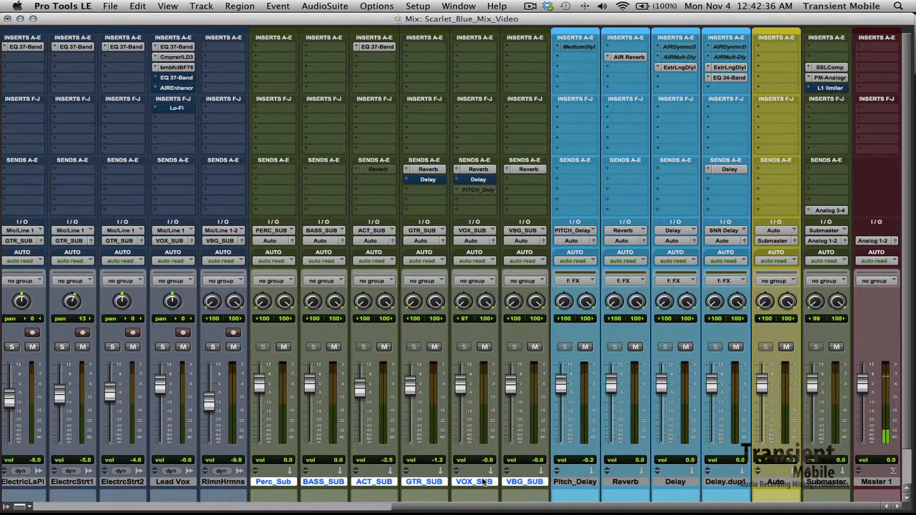
{"action": "left_click", "coordinate": [775, 481]}
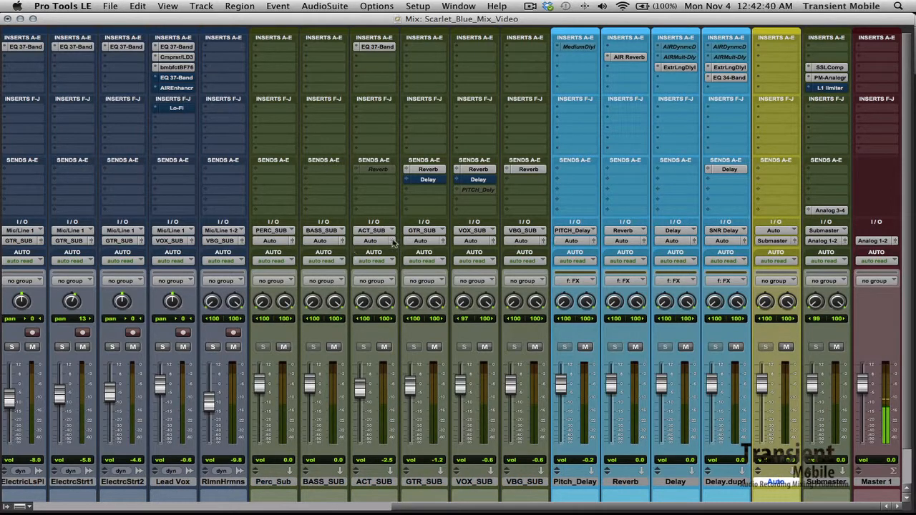
{"action": "left_click", "coordinate": [276, 482]}
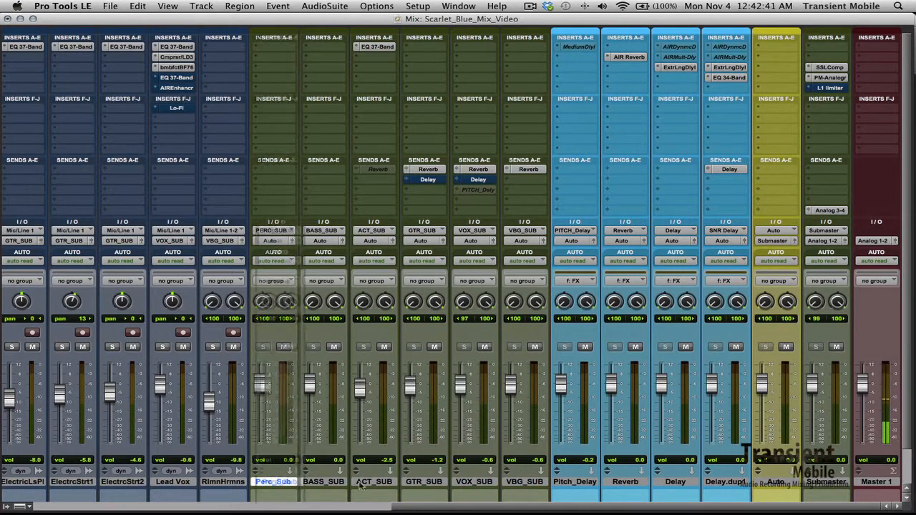
{"action": "left_click", "coordinate": [720, 481], "text": "shift"}
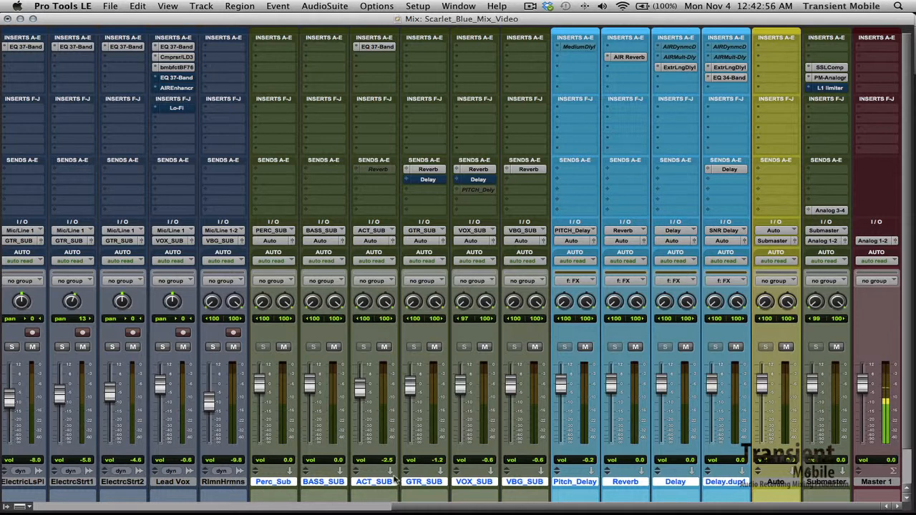
Switch to the Edit window and select the OH track at the start of the track list
{"action": "key", "text": "super+equal"}
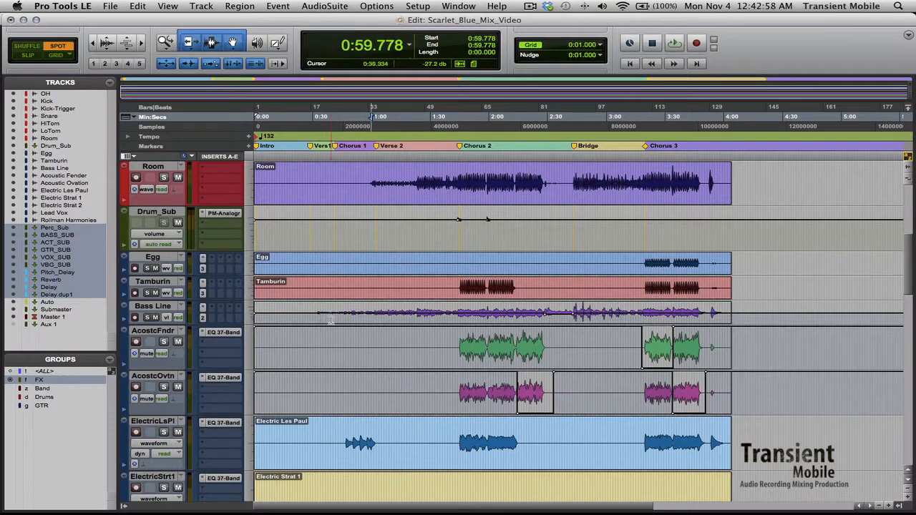
{"action": "scroll", "coordinate": [269, 306], "scroll_direction": "up", "scroll_amount": 10}
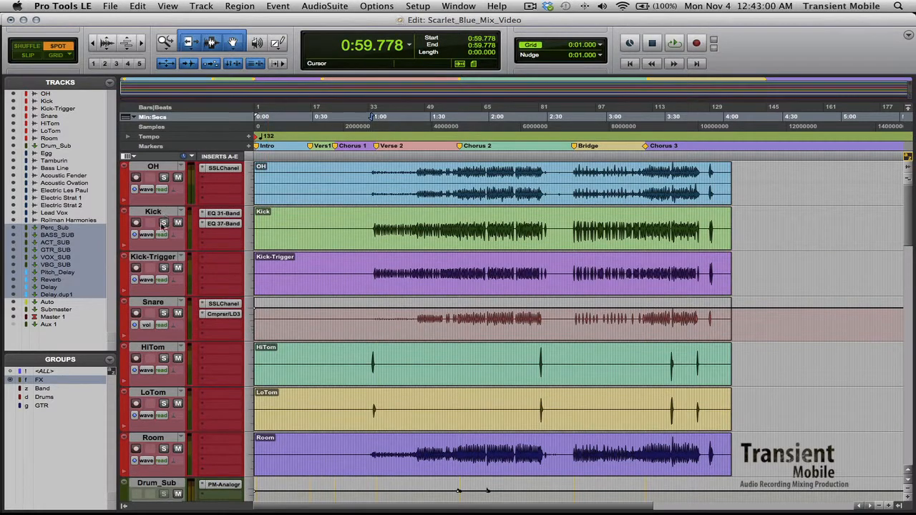
{"action": "left_click", "coordinate": [156, 168]}
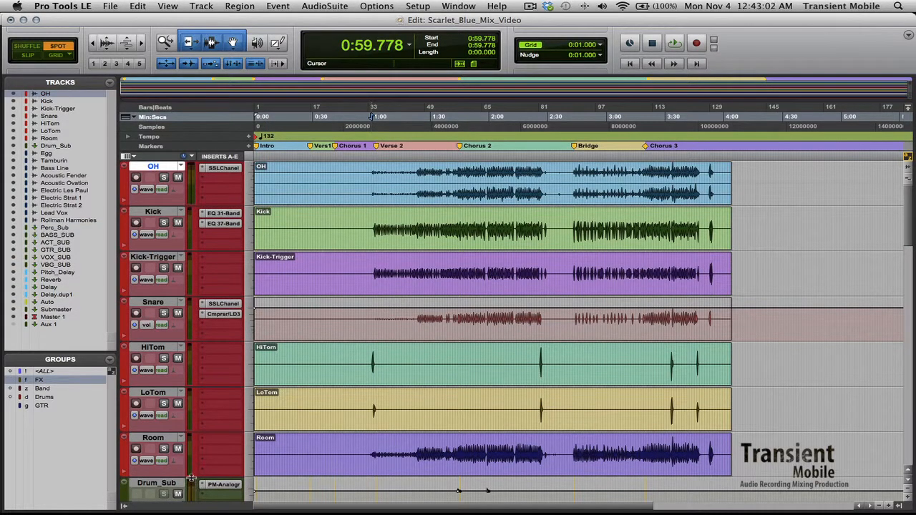
Select the tracks from OH through Drum_Sub and examine Drum_Sub's volume automation around Chorus 2
{"action": "left_click", "coordinate": [175, 485], "text": "shift"}
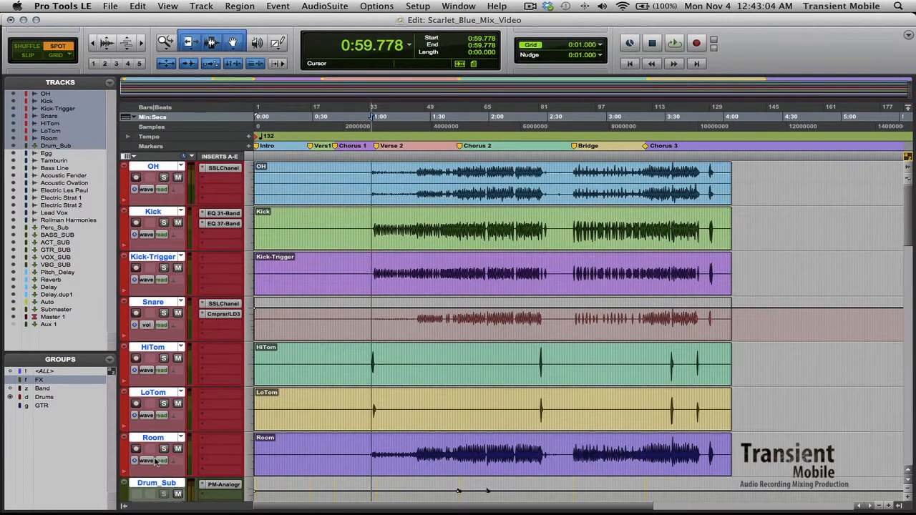
{"action": "key", "text": "t"}
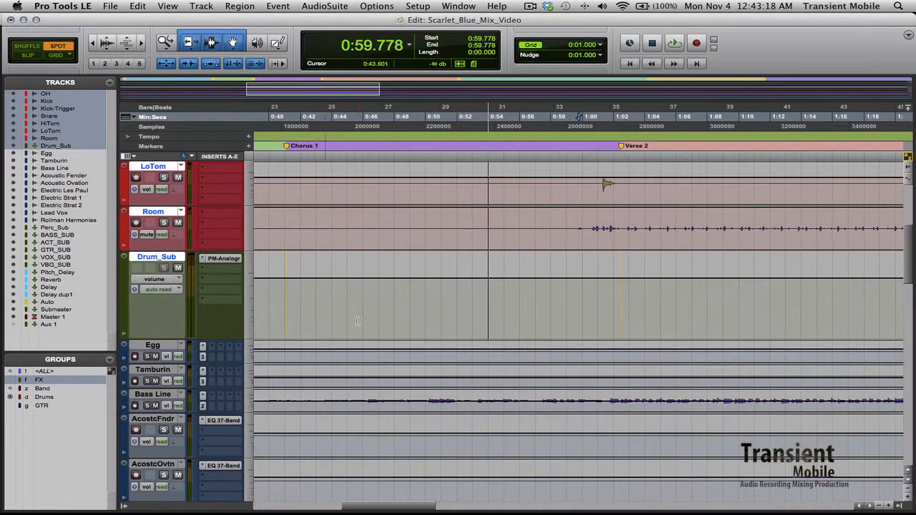
{"action": "scroll", "coordinate": [365, 308], "scroll_direction": "right", "scroll_amount": 10}
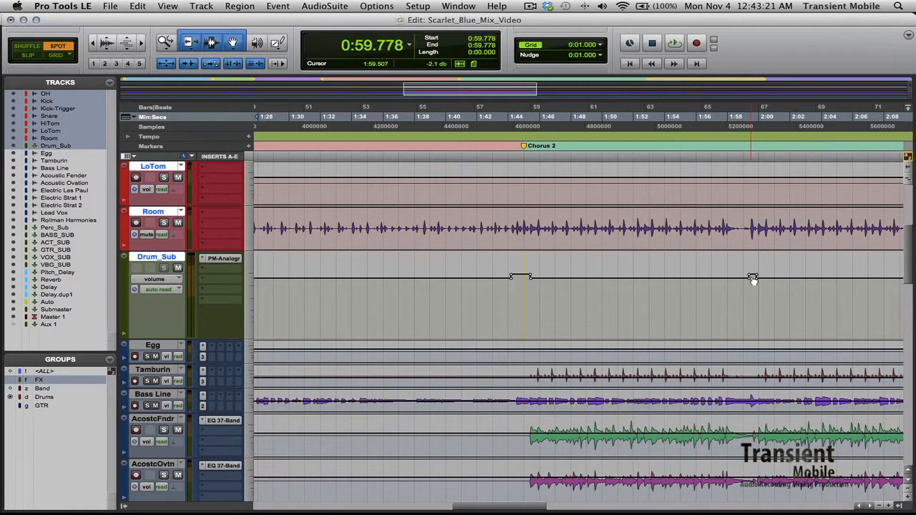
{"action": "scroll", "coordinate": [752, 281], "scroll_direction": "right", "scroll_amount": 8}
{"action": "key", "text": "r"}
{"action": "key", "text": "r"}
{"action": "key", "text": "r"}
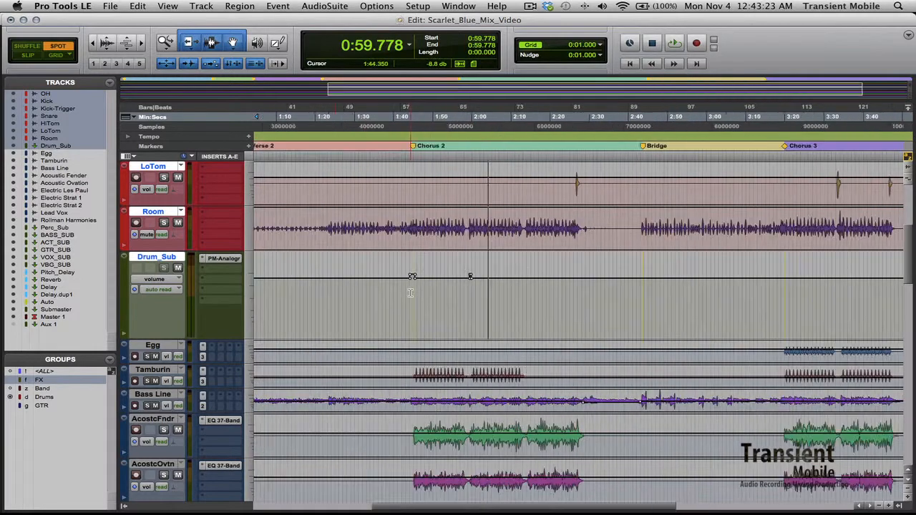
{"action": "key", "text": "t"}
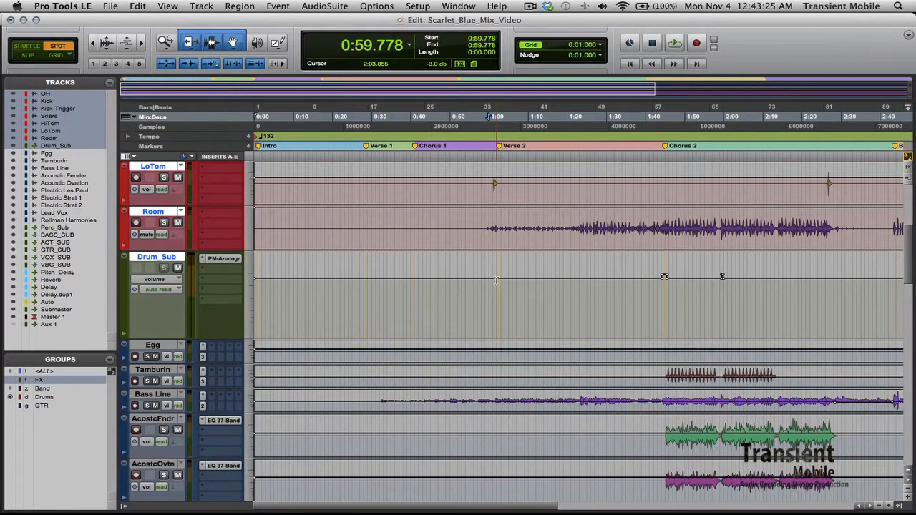
Examine the volume automation on the Lead Vox track and on GTR_SUB across the Bridge
{"action": "scroll", "coordinate": [496, 280], "scroll_direction": "down", "scroll_amount": 5}
{"action": "scroll", "coordinate": [496, 280], "scroll_direction": "down", "scroll_amount": 6}
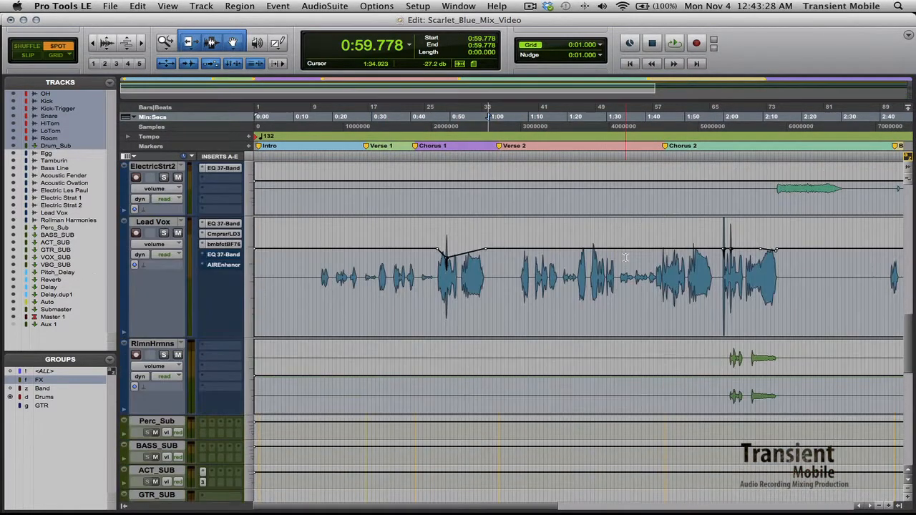
{"action": "scroll", "coordinate": [405, 249], "scroll_direction": "down", "scroll_amount": 5}
{"action": "scroll", "coordinate": [458, 310], "scroll_direction": "right", "scroll_amount": 10}
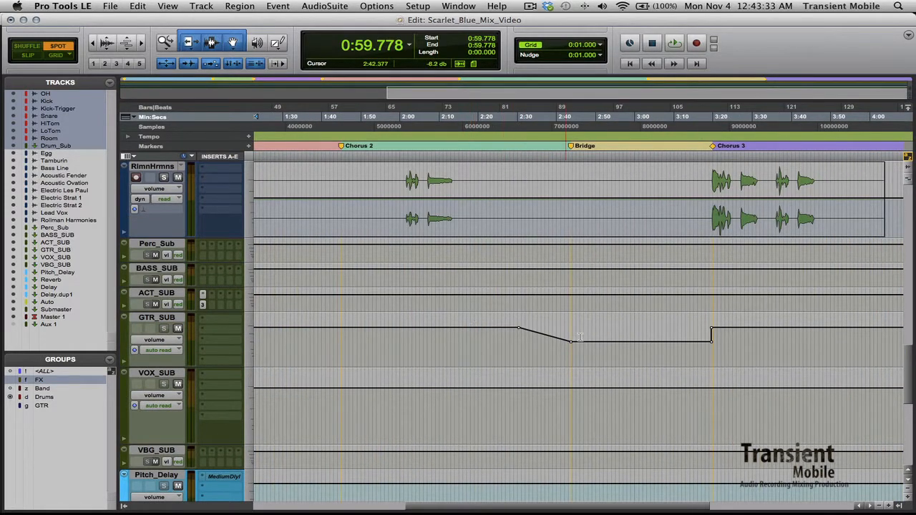
{"action": "scroll", "coordinate": [591, 312], "scroll_direction": "right", "scroll_amount": 3}
{"action": "scroll", "coordinate": [592, 313], "scroll_direction": "down", "scroll_amount": 10}
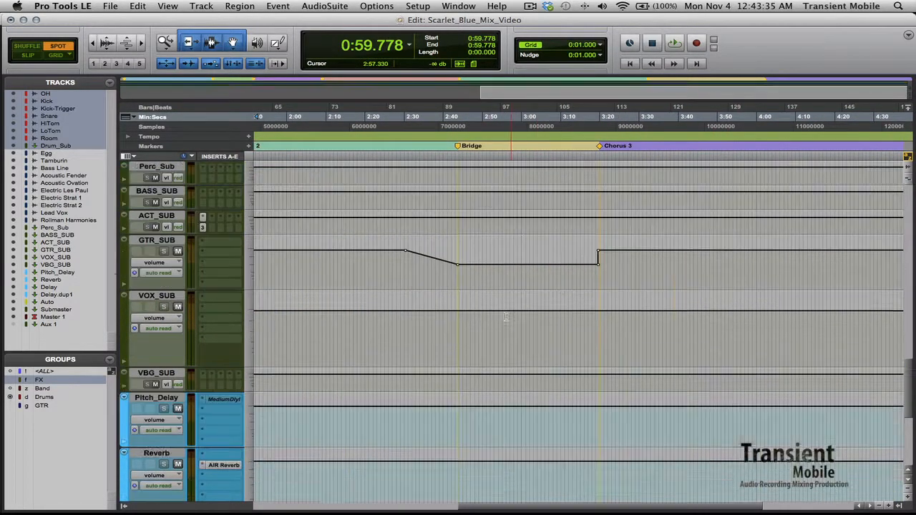
Examine the Auto track's volume automation before Chorus 2 and through the Bridge into Chorus 3
{"action": "key", "text": "r"}
{"action": "key", "text": "r"}
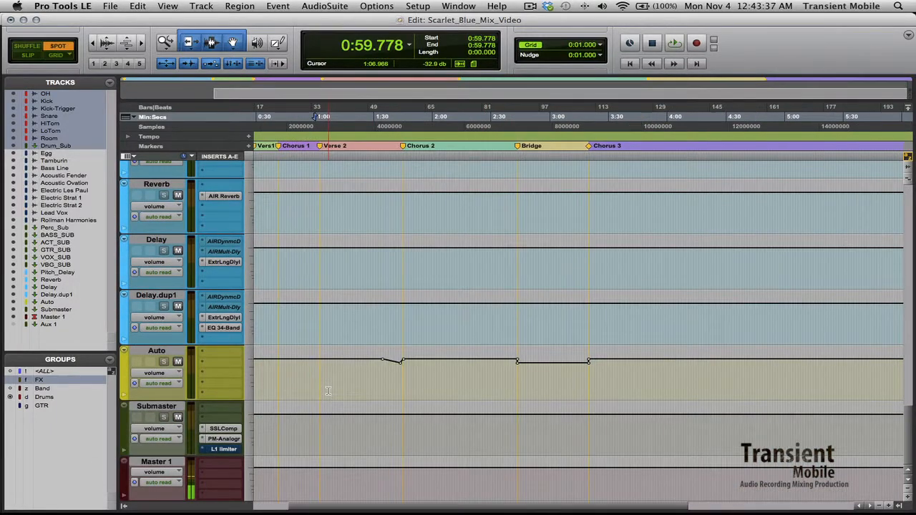
{"action": "key", "text": "t"}
{"action": "scroll", "coordinate": [406, 373], "scroll_direction": "right", "scroll_amount": 8}
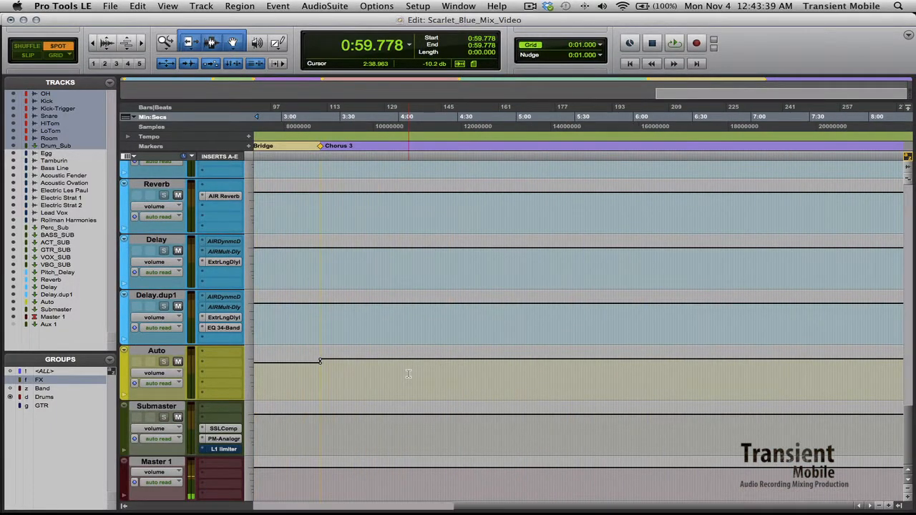
{"action": "scroll", "coordinate": [406, 372], "scroll_direction": "left", "scroll_amount": 8}
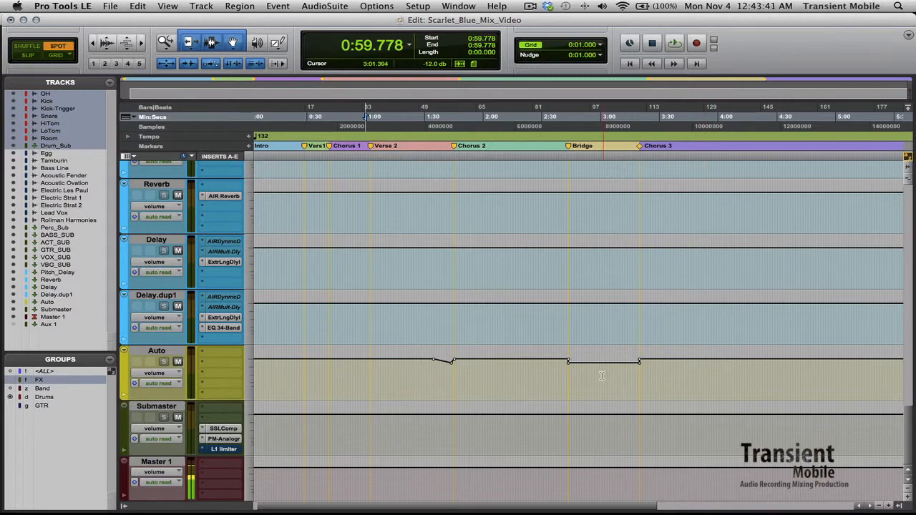
{"action": "key", "text": "t"}
{"action": "scroll", "coordinate": [513, 366], "scroll_direction": "right", "scroll_amount": 3}
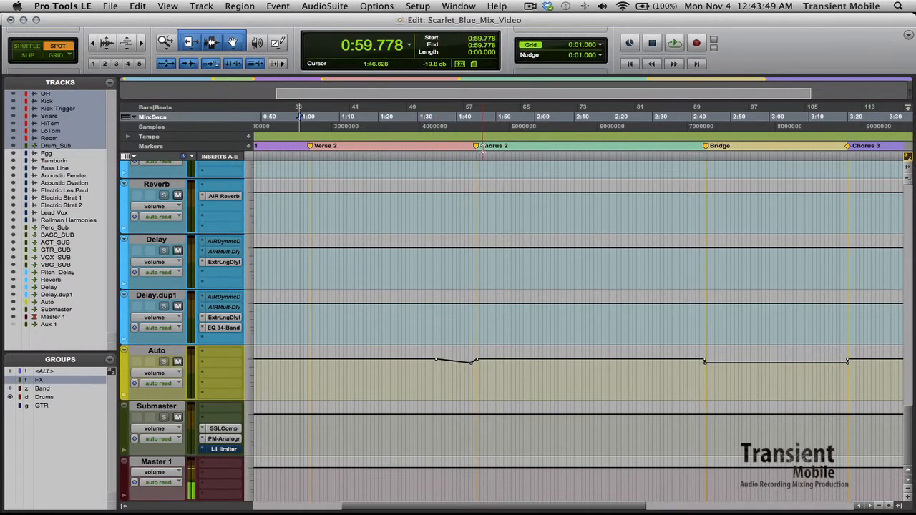
{"action": "scroll", "coordinate": [596, 150], "scroll_direction": "right", "scroll_amount": 5}
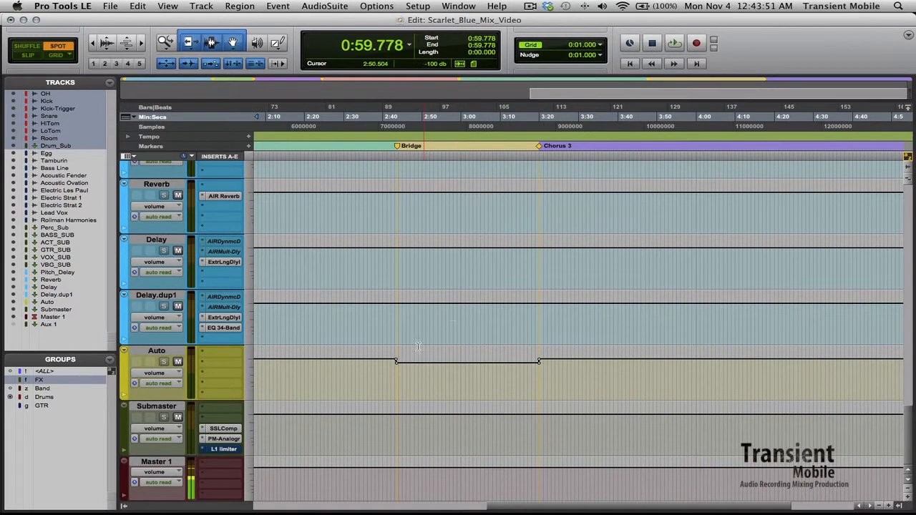
{"action": "key", "text": "r"}
{"action": "key", "text": "r"}
{"action": "key", "text": "r"}
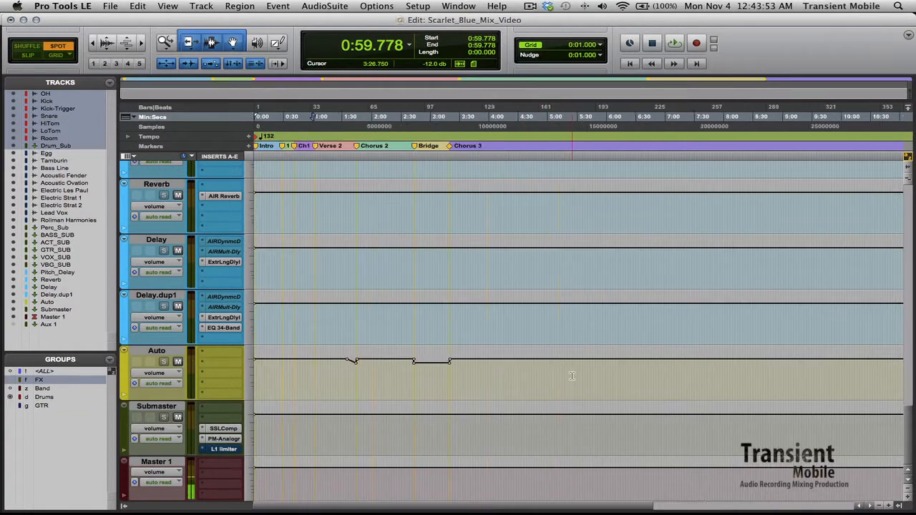
Highlight the Submaster track in the Mix window to point out its inserts, and return to the Edit window
{"action": "key", "text": "super+equal"}
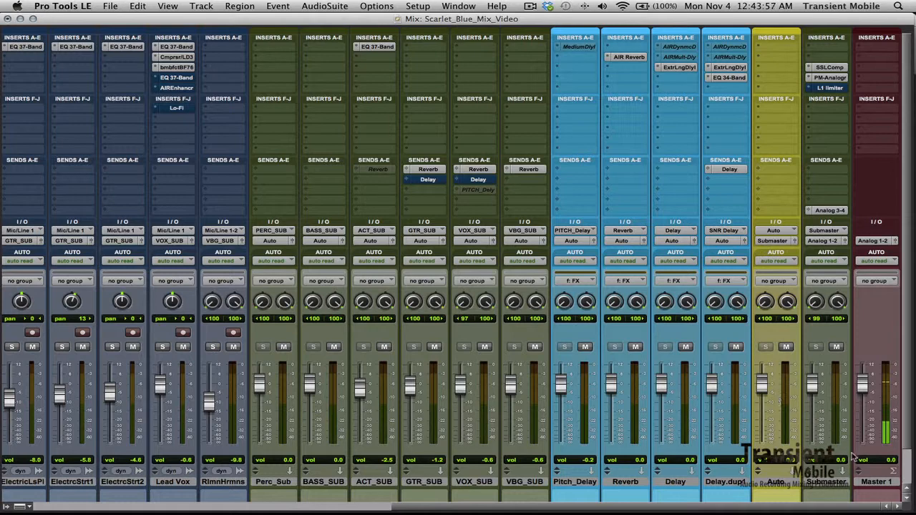
{"action": "left_click", "coordinate": [837, 482]}
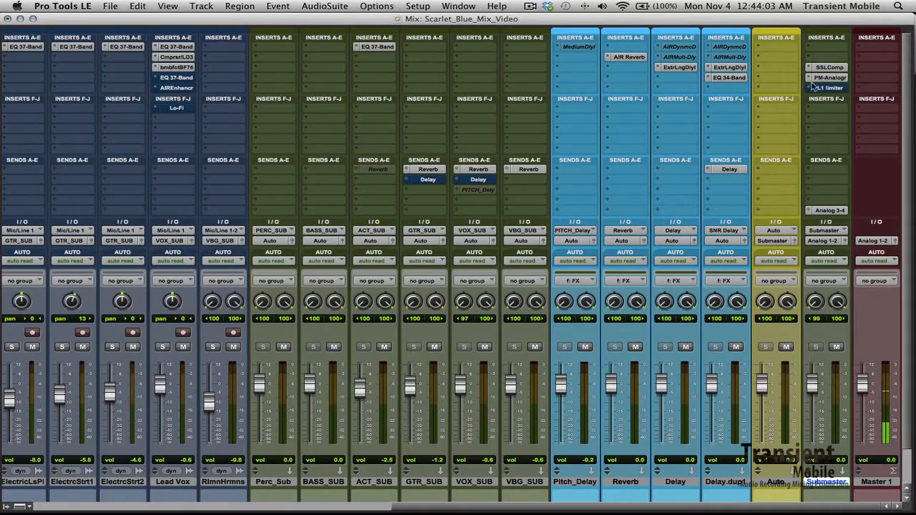
{"action": "key", "text": "super+equal"}
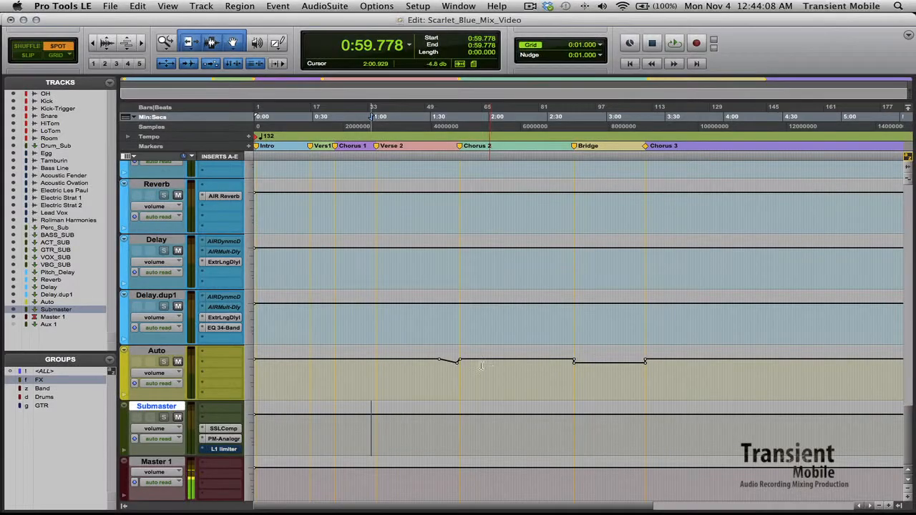
Play the Auto track's volume dip from about 1:31.8 into Chorus 2, and stop playback
{"action": "left_click", "coordinate": [440, 371]}
{"action": "key", "text": "super+bracketright"}
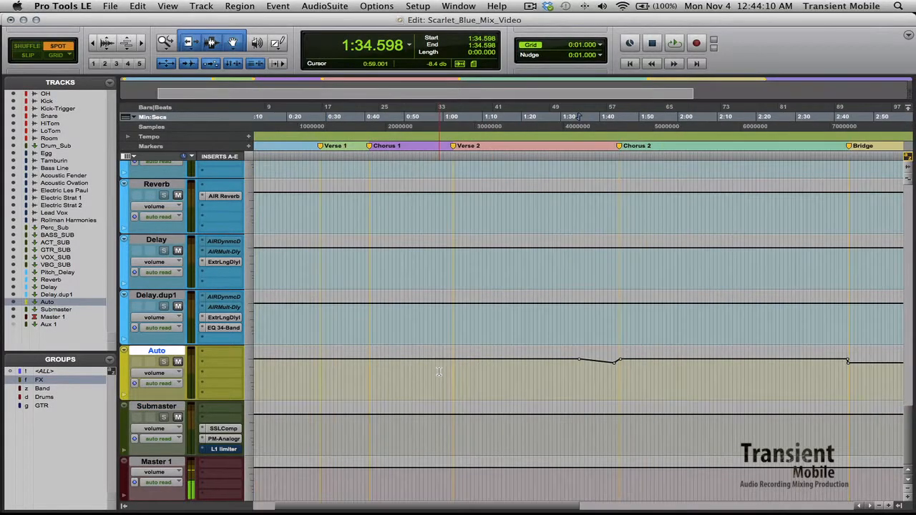
{"action": "scroll", "coordinate": [512, 380], "scroll_direction": "right", "scroll_amount": 2}
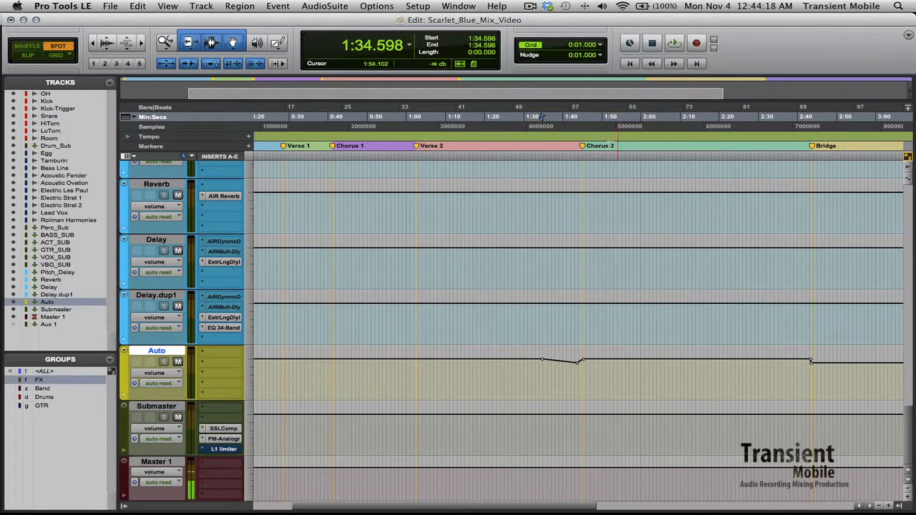
{"action": "left_click", "coordinate": [530, 369]}
{"action": "key", "text": "space"}
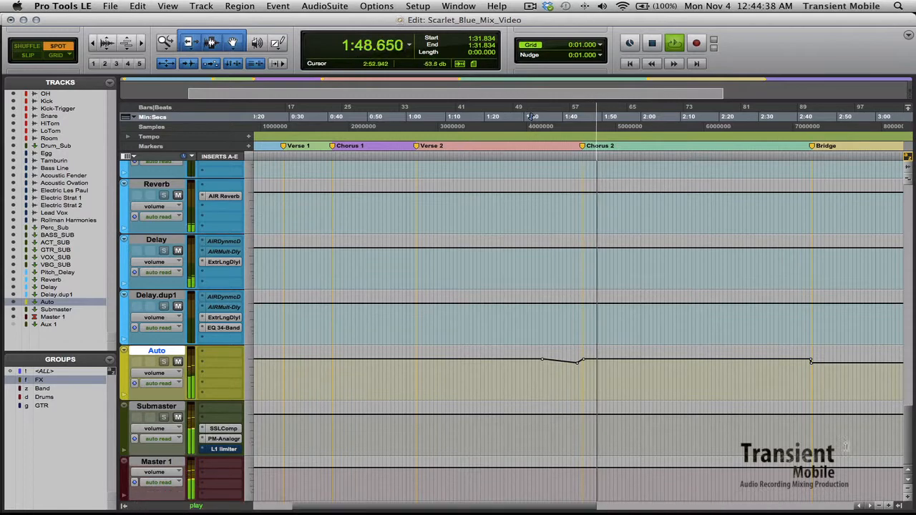
{"action": "key", "text": "space"}
Play the Auto track's volume change at the Bridge from about 2:39.6, and stop playback
{"action": "scroll", "coordinate": [644, 358], "scroll_direction": "right", "scroll_amount": 4}
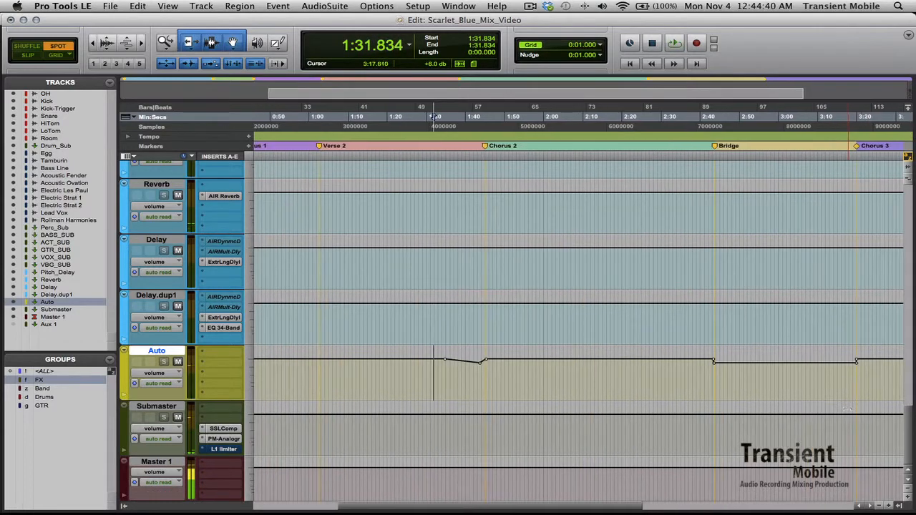
{"action": "left_click", "coordinate": [698, 367]}
{"action": "key", "text": "super+bracketright"}
{"action": "key", "text": "super+bracketright"}
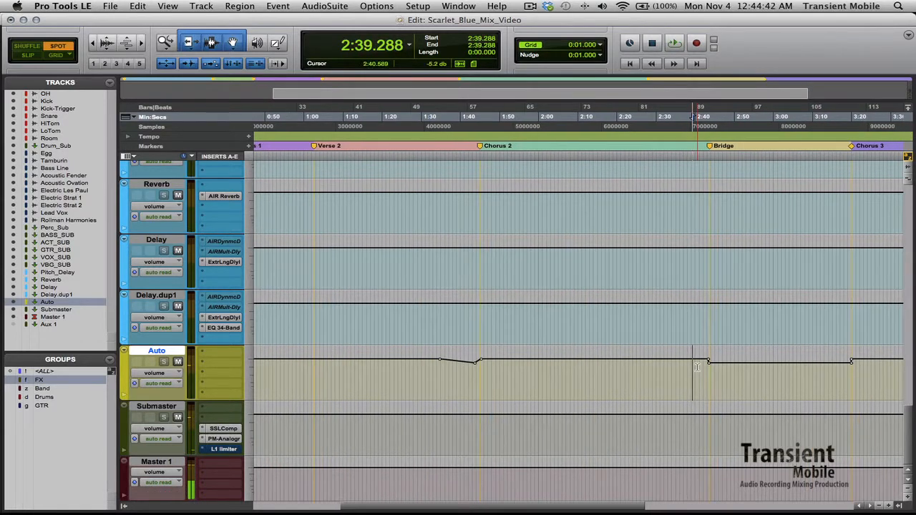
{"action": "left_click", "coordinate": [583, 367]}
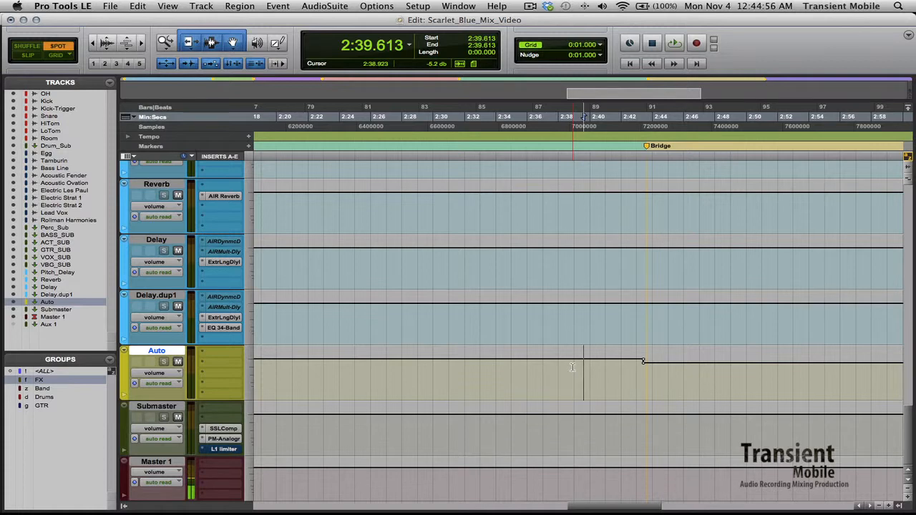
{"action": "key", "text": "space"}
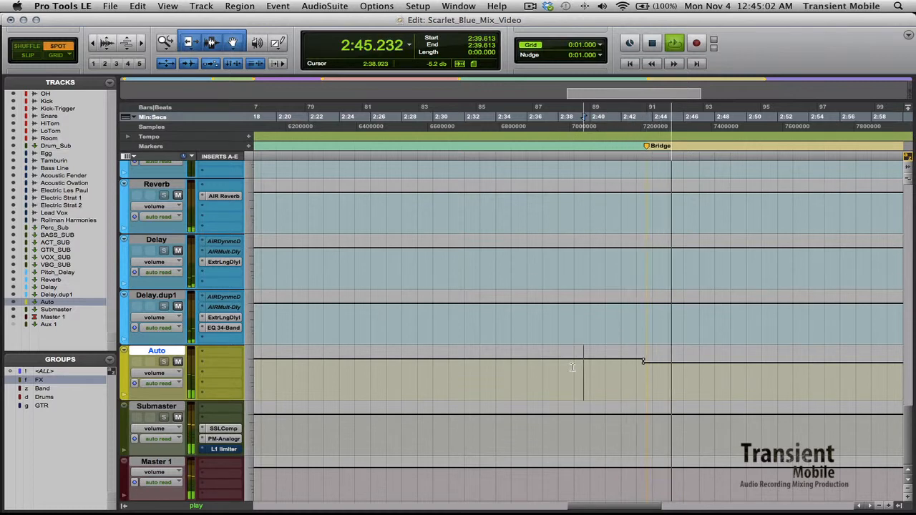
{"action": "key", "text": "super+bracketleft"}
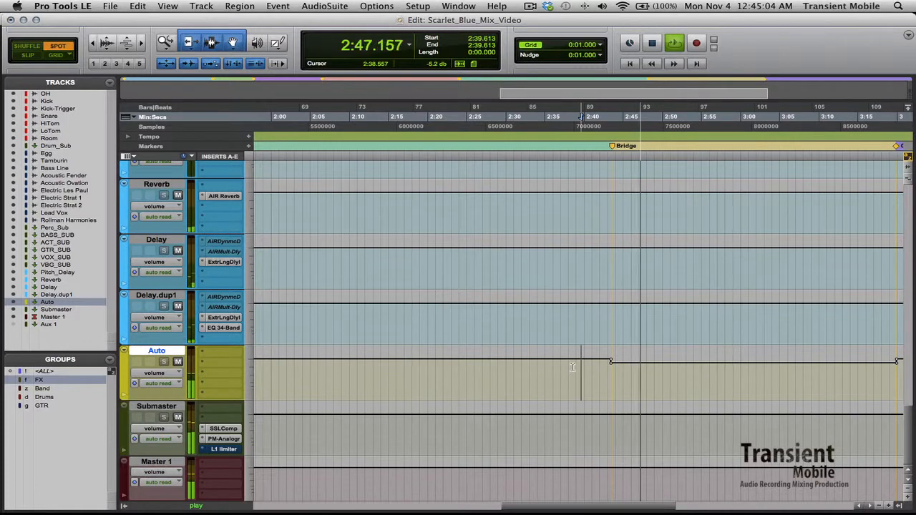
{"action": "scroll", "coordinate": [811, 450], "scroll_direction": "right", "scroll_amount": 10}
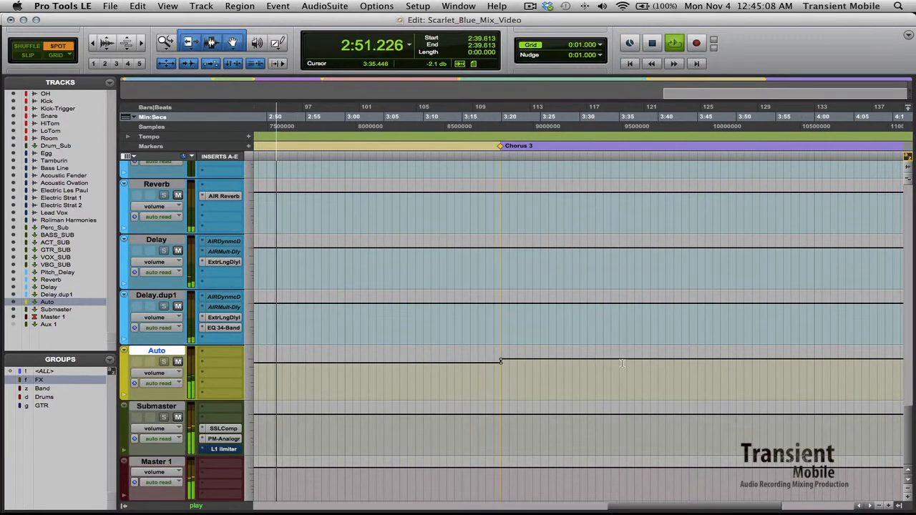
{"action": "key", "text": "space"}
{"action": "key", "text": "super+bracketleft"}
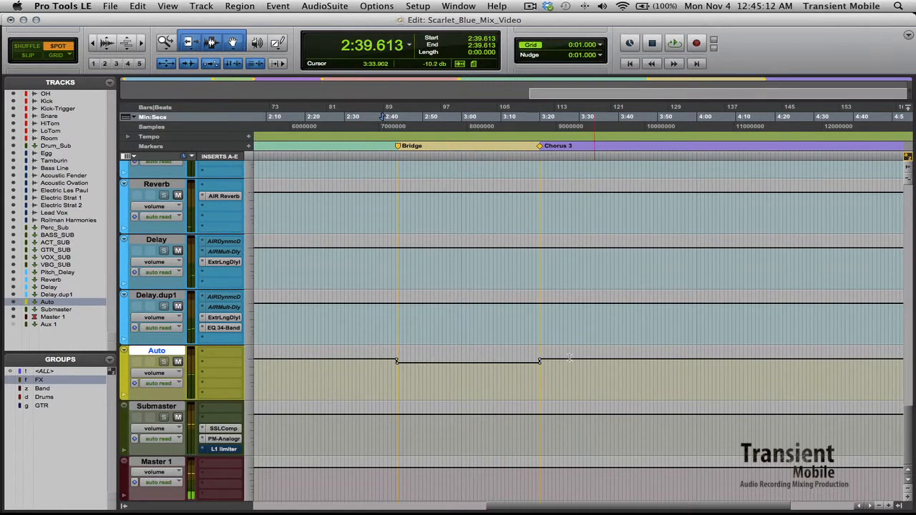
Switch to the Mix window and review the routing from the drum and instrument tracks through the submixes to Auto and Submaster
{"action": "key", "text": "super+equal"}
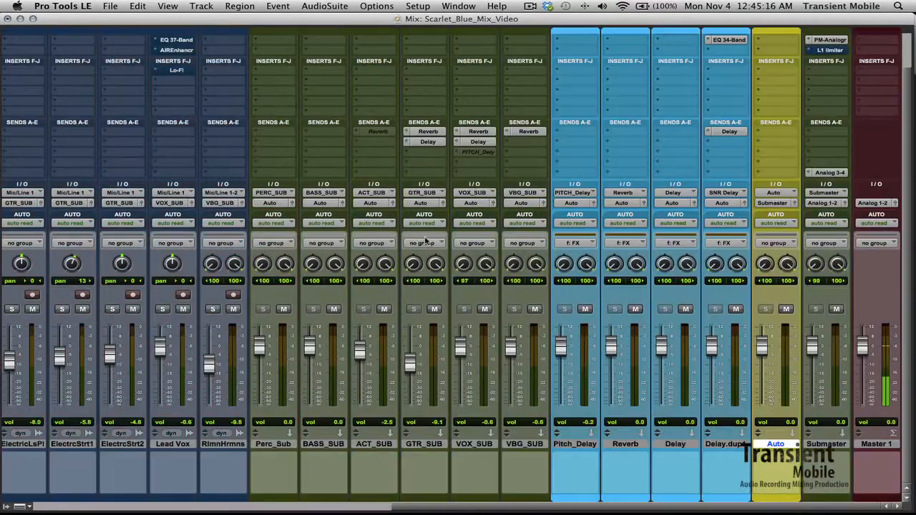
{"action": "scroll", "coordinate": [425, 242], "scroll_direction": "up", "scroll_amount": 2}
{"action": "scroll", "coordinate": [575, 179], "scroll_direction": "left", "scroll_amount": 3}
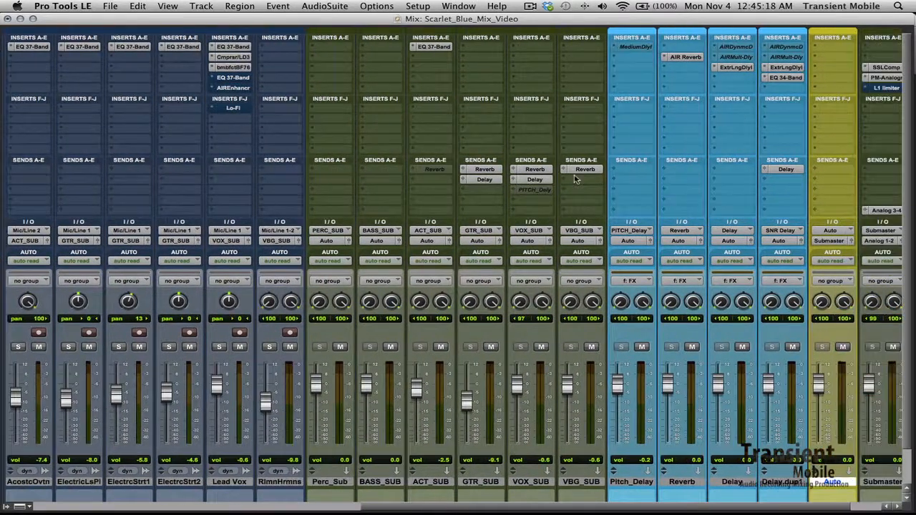
{"action": "scroll", "coordinate": [575, 179], "scroll_direction": "right", "scroll_amount": 1}
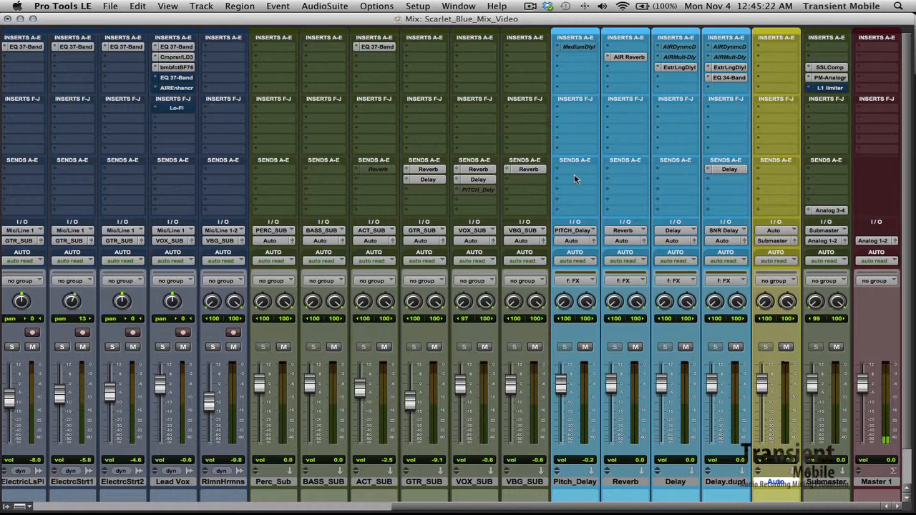
{"action": "scroll", "coordinate": [574, 179], "scroll_direction": "left", "scroll_amount": 10}
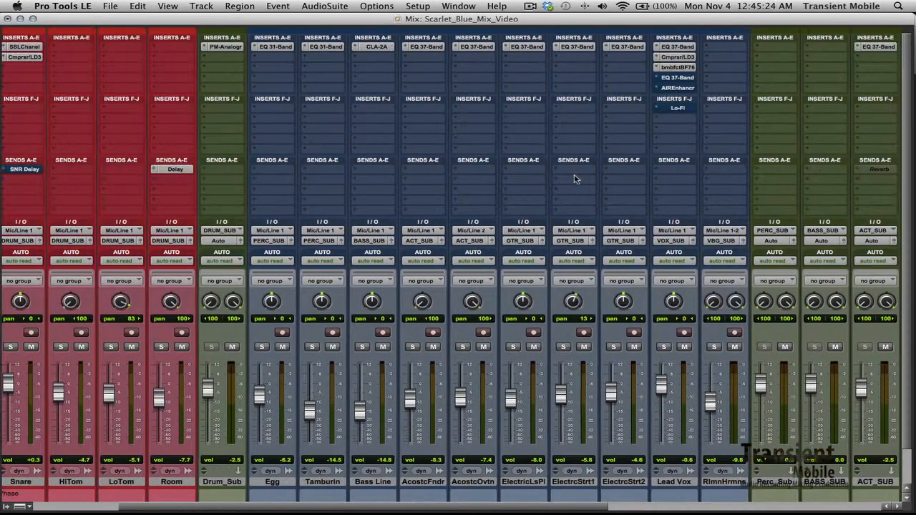
{"action": "scroll", "coordinate": [574, 179], "scroll_direction": "left", "scroll_amount": 2}
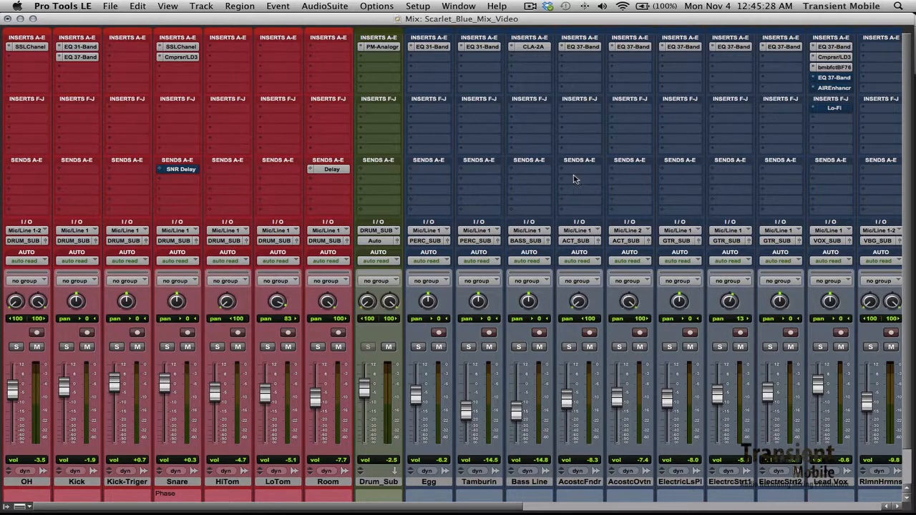
{"action": "scroll", "coordinate": [546, 176], "scroll_direction": "right", "scroll_amount": 5}
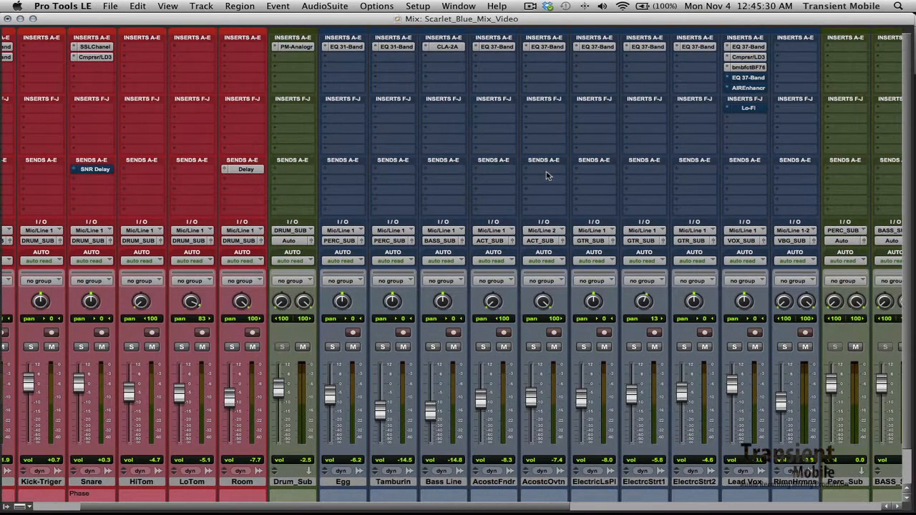
{"action": "scroll", "coordinate": [546, 176], "scroll_direction": "right", "scroll_amount": 3}
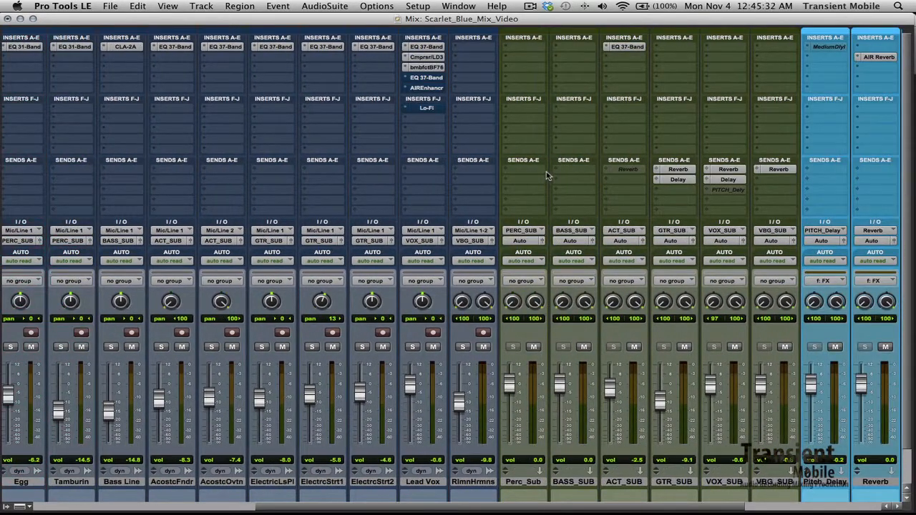
{"action": "scroll", "coordinate": [546, 176], "scroll_direction": "right", "scroll_amount": 5}
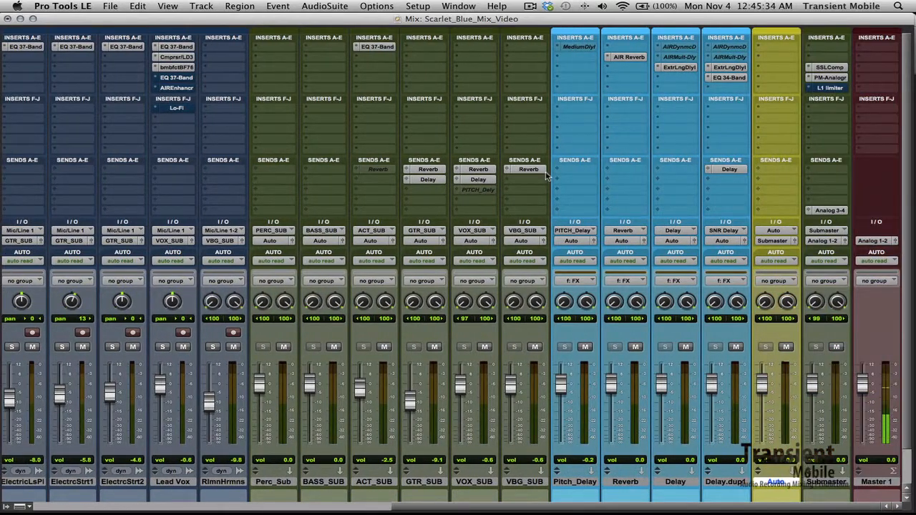
Return to the Edit window and examine the GTR_SUB track's volume automation around the Bridge
{"action": "scroll", "coordinate": [546, 173], "scroll_direction": "down", "scroll_amount": 1}
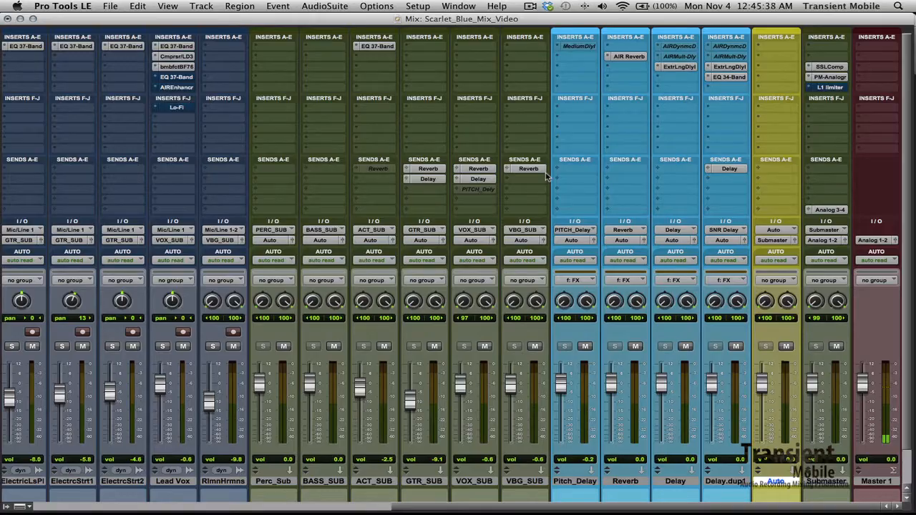
{"action": "key", "text": "super+equal"}
{"action": "key", "text": "r"}
{"action": "key", "text": "r"}
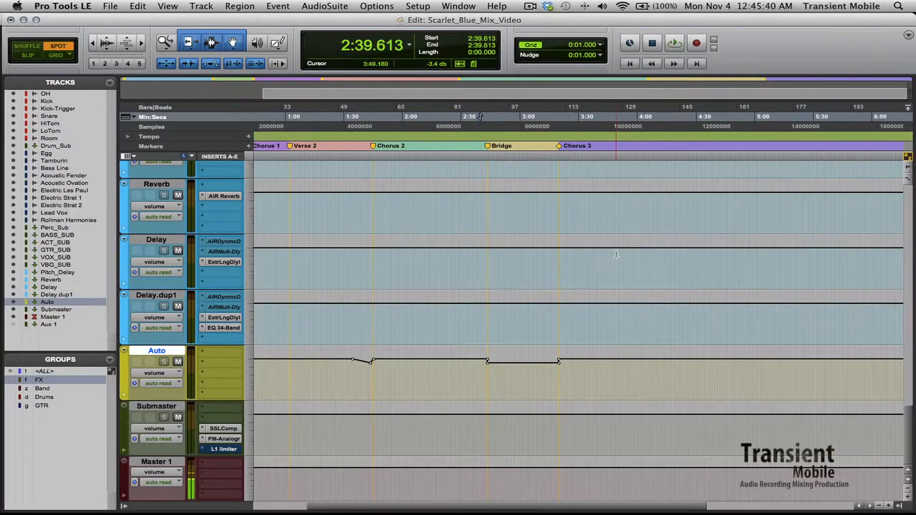
{"action": "scroll", "coordinate": [619, 271], "scroll_direction": "up", "scroll_amount": 6}
{"action": "scroll", "coordinate": [619, 270], "scroll_direction": "up", "scroll_amount": 2}
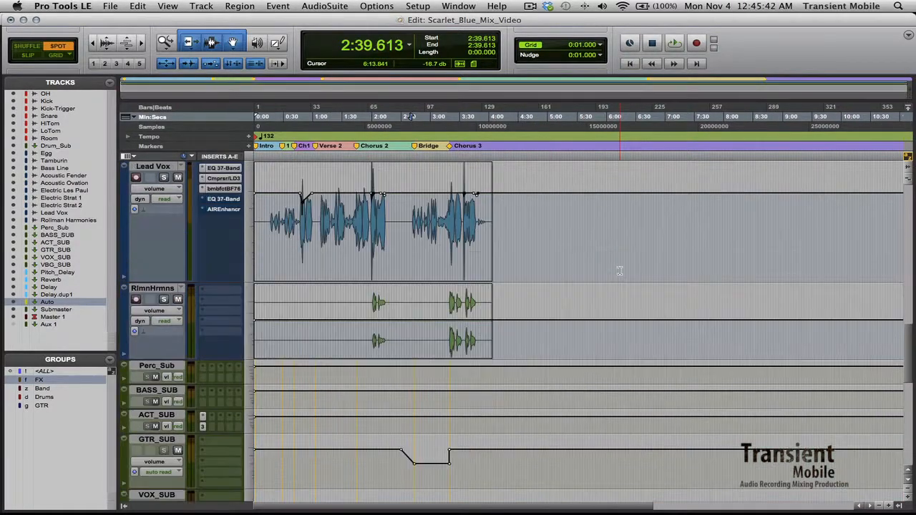
{"action": "scroll", "coordinate": [620, 270], "scroll_direction": "down", "scroll_amount": 4}
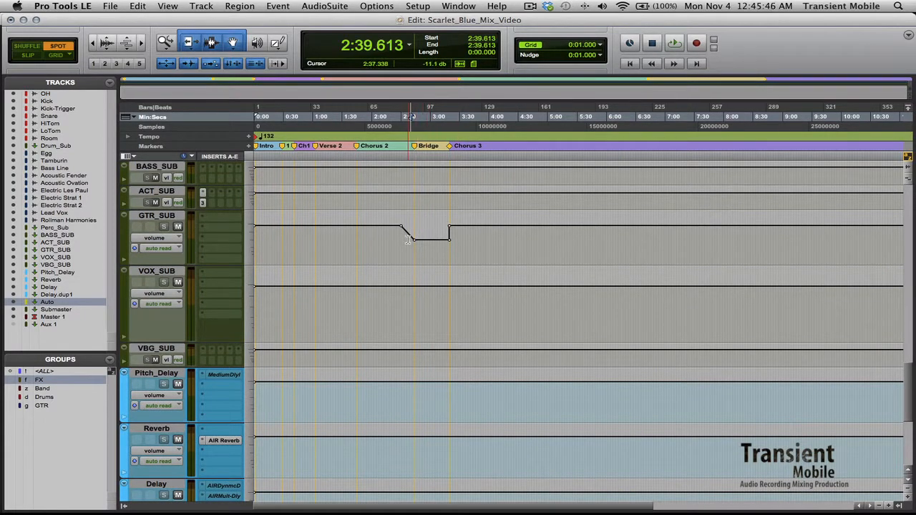
Review the individual tracks in the Edit window, from Lead Vox up to the drums and back down to the submixes
{"action": "scroll", "coordinate": [408, 239], "scroll_direction": "up", "scroll_amount": 5}
{"action": "key", "text": "t"}
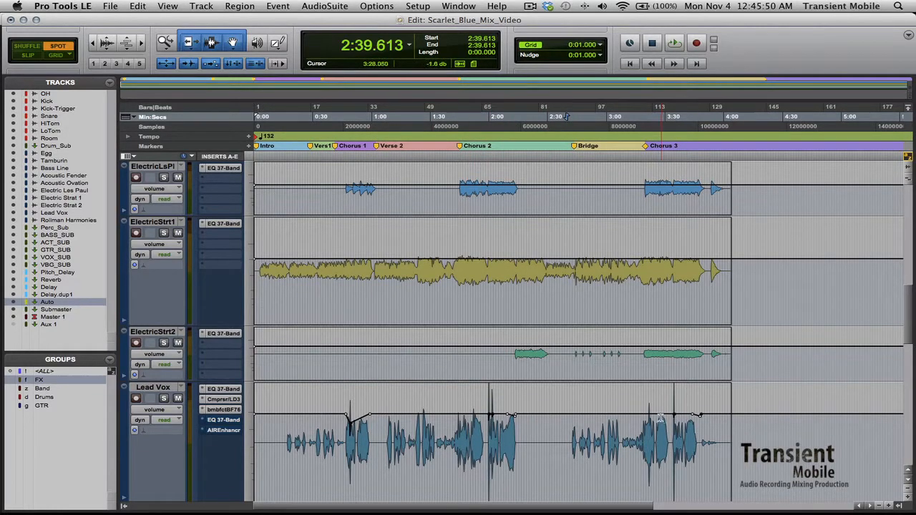
{"action": "scroll", "coordinate": [625, 385], "scroll_direction": "up", "scroll_amount": 2}
{"action": "scroll", "coordinate": [625, 385], "scroll_direction": "up", "scroll_amount": 6}
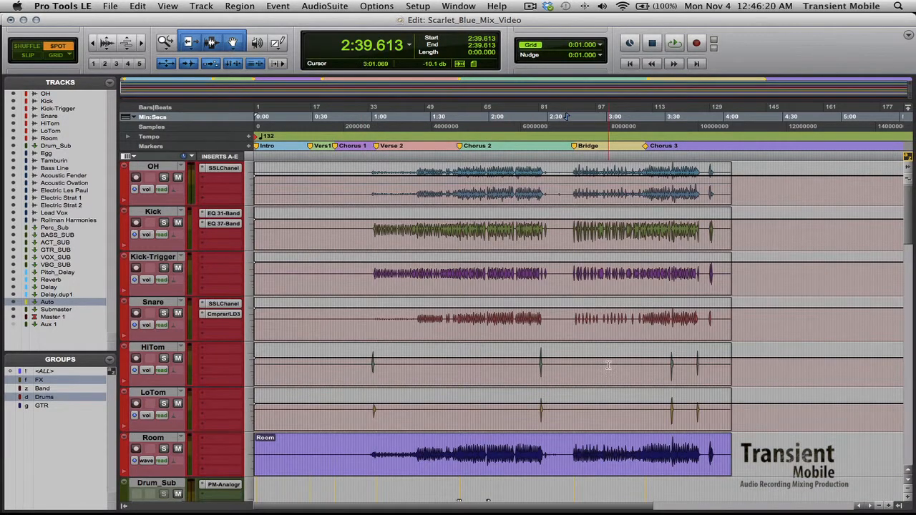
{"action": "scroll", "coordinate": [581, 367], "scroll_direction": "down", "scroll_amount": 10}
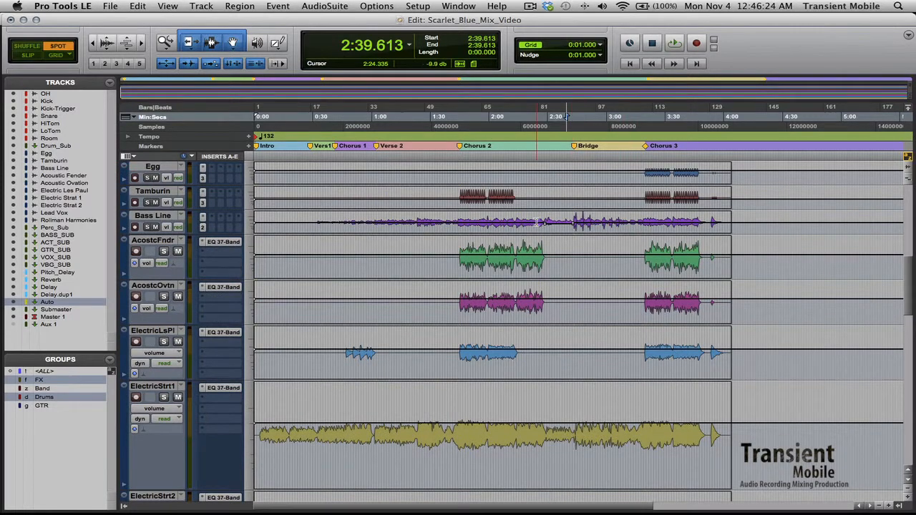
{"action": "scroll", "coordinate": [571, 358], "scroll_direction": "down", "scroll_amount": 4}
{"action": "scroll", "coordinate": [578, 335], "scroll_direction": "down", "scroll_amount": 6}
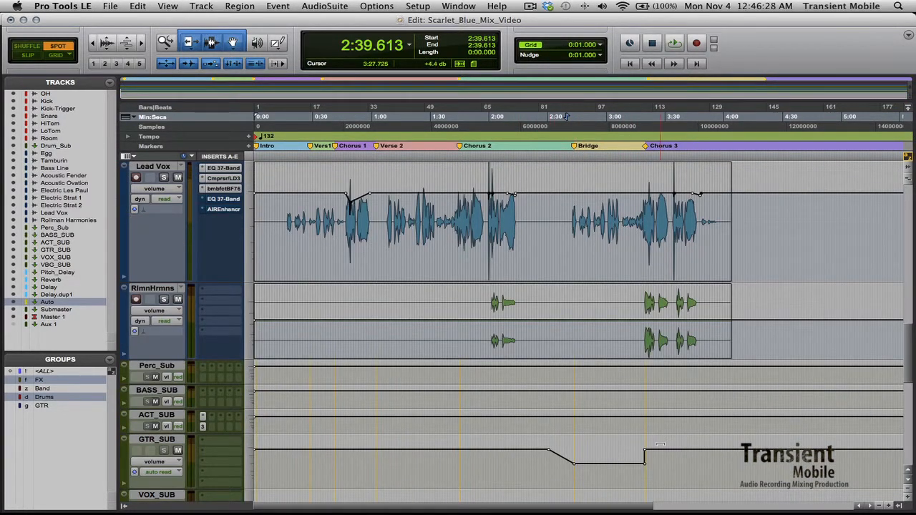
Examine the Auto track's volume automation across the whole song, and switch to the Mix window
{"action": "scroll", "coordinate": [573, 428], "scroll_direction": "down", "scroll_amount": 8}
{"action": "scroll", "coordinate": [644, 424], "scroll_direction": "down", "scroll_amount": 5}
{"action": "key", "text": "r"}
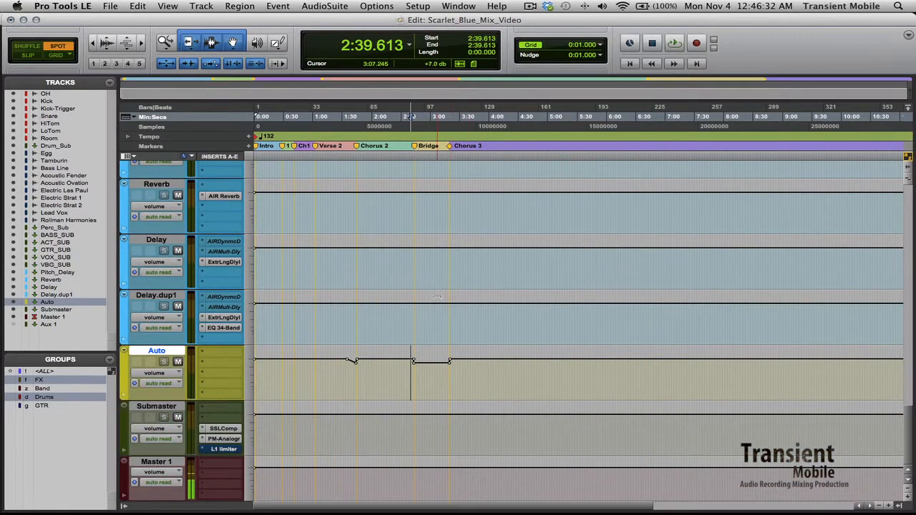
{"action": "scroll", "coordinate": [476, 375], "scroll_direction": "up", "scroll_amount": 2}
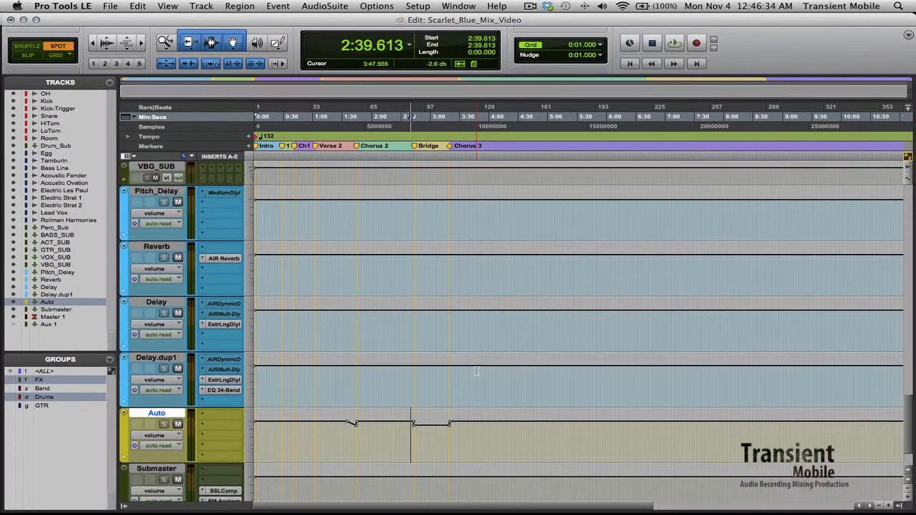
{"action": "key", "text": "super+equal"}
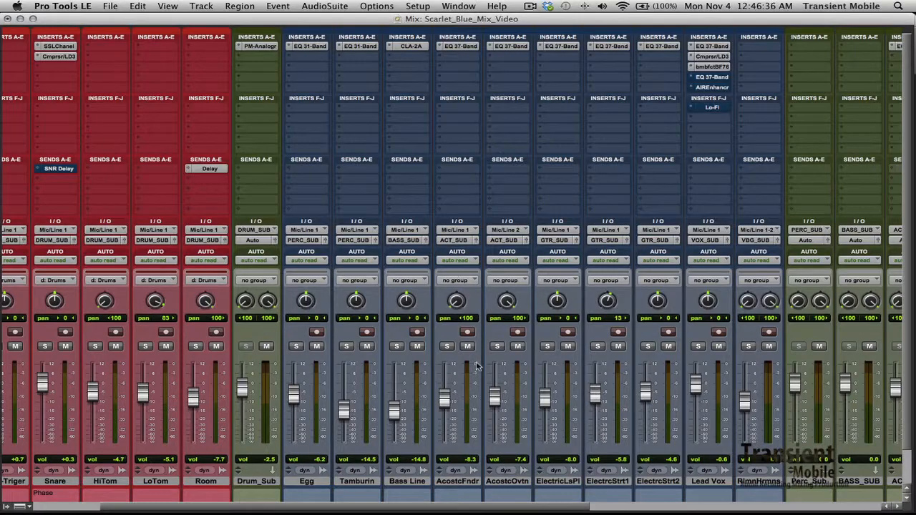